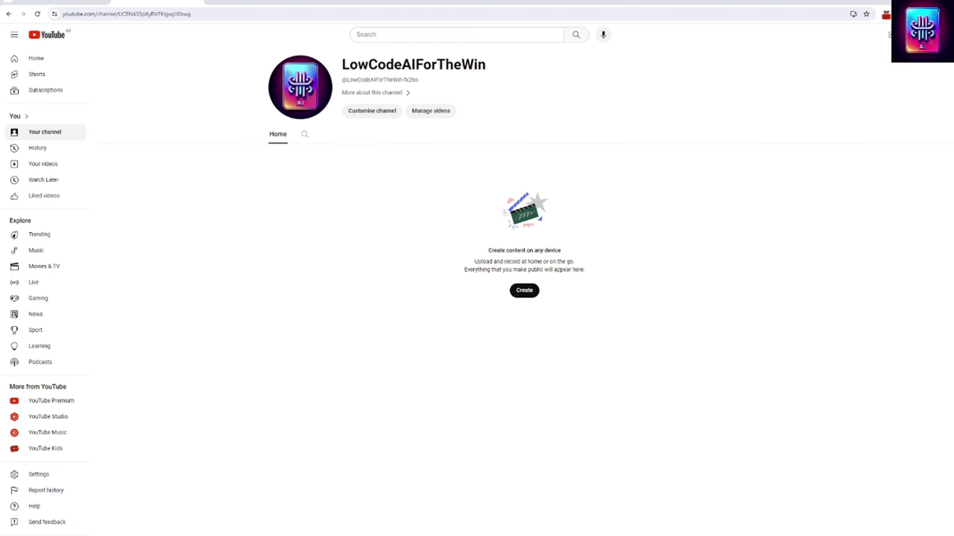
# Browse the Examples section of the crewAI README, then scroll back to the repository top
pyautogui.click(89, 2)
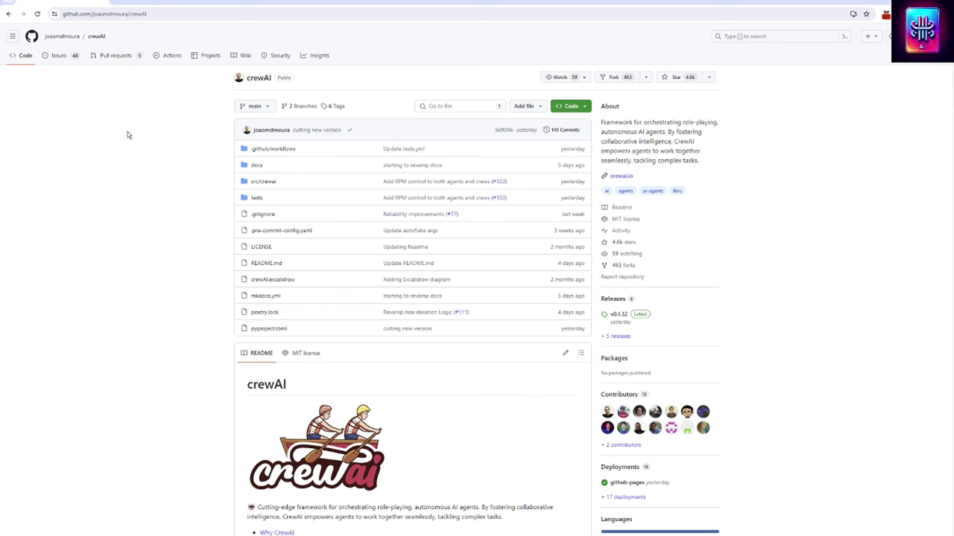
pyautogui.scroll(-5, 167, 228)
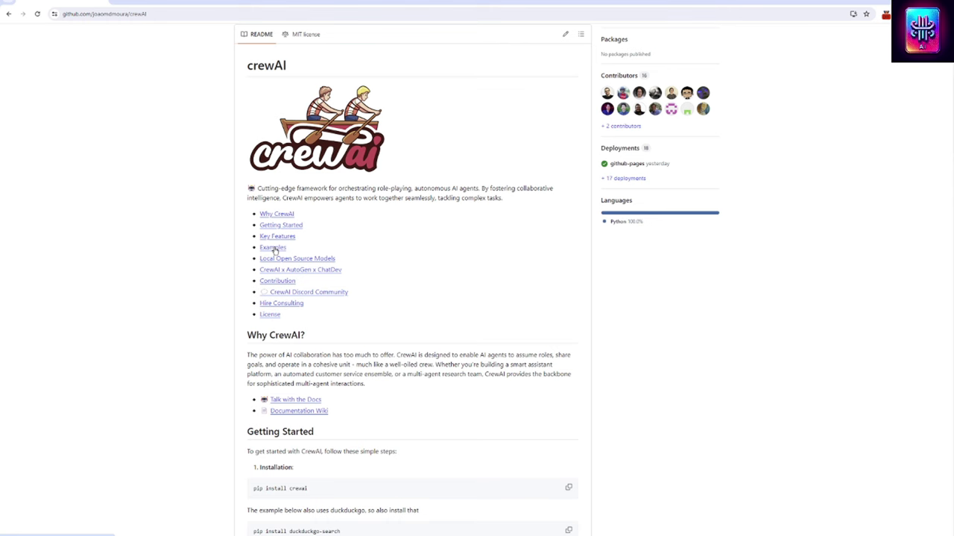
pyautogui.click(273, 248)
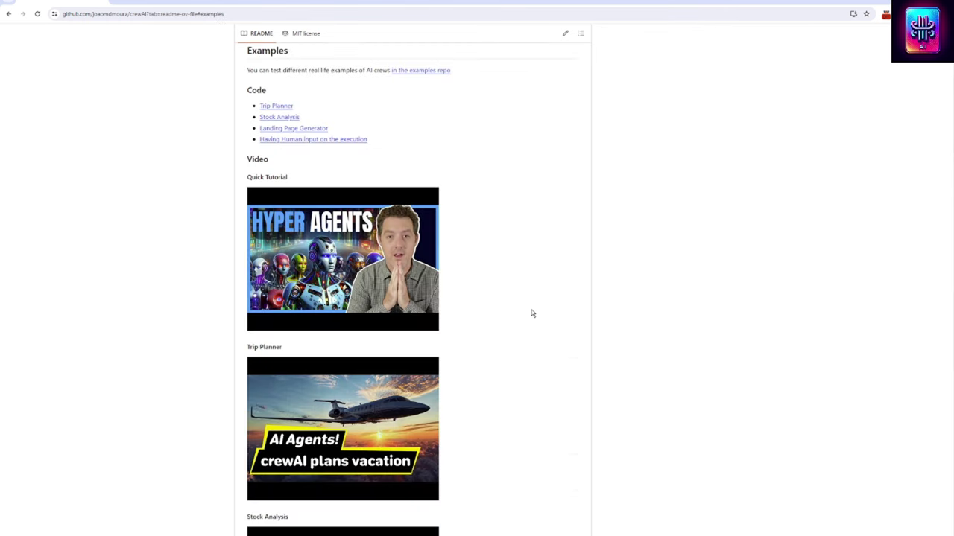
pyautogui.scroll(-3, 532, 313)
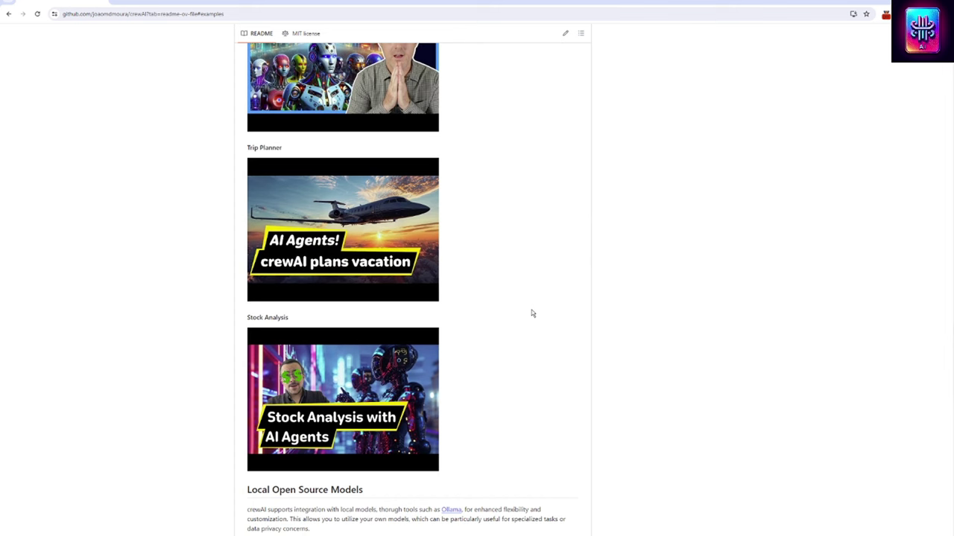
pyautogui.scroll(20, 532, 313)
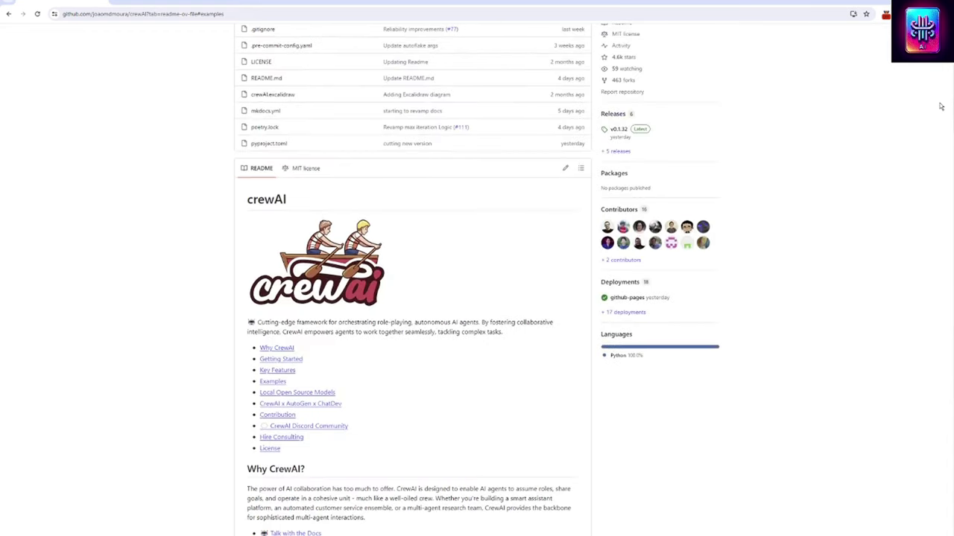
pyautogui.scroll(3, 843, 170)
pyautogui.scroll(1, 843, 171)
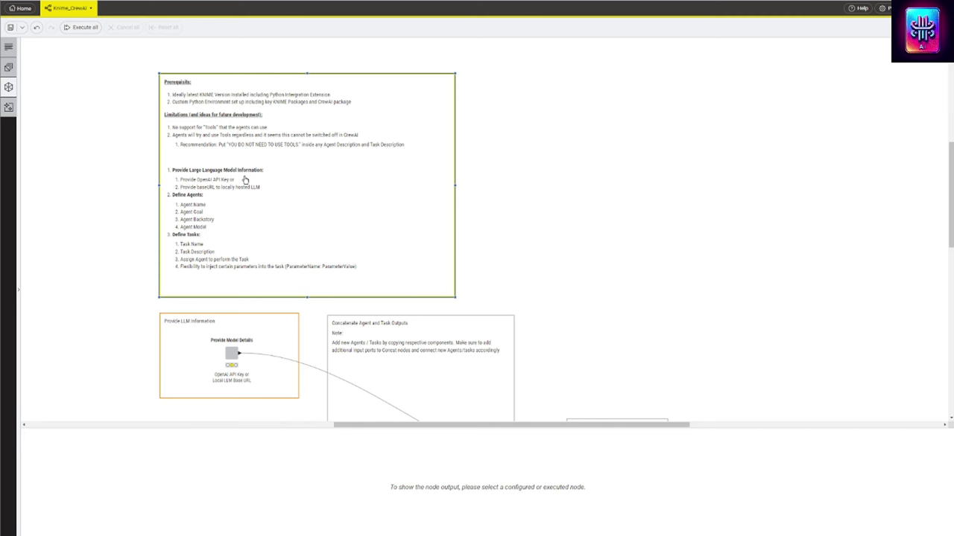
pyautogui.scroll(-5, 638, 330)
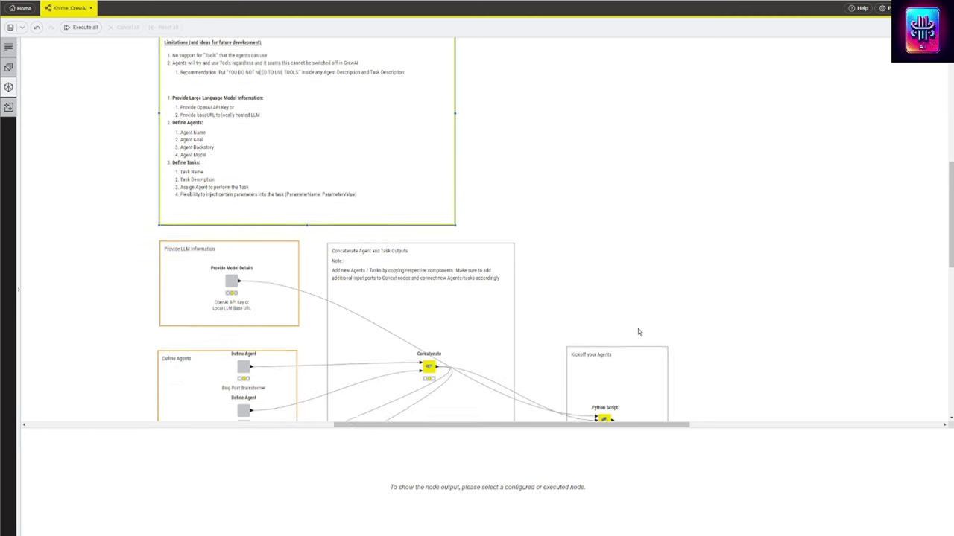
pyautogui.rightClick(234, 155)
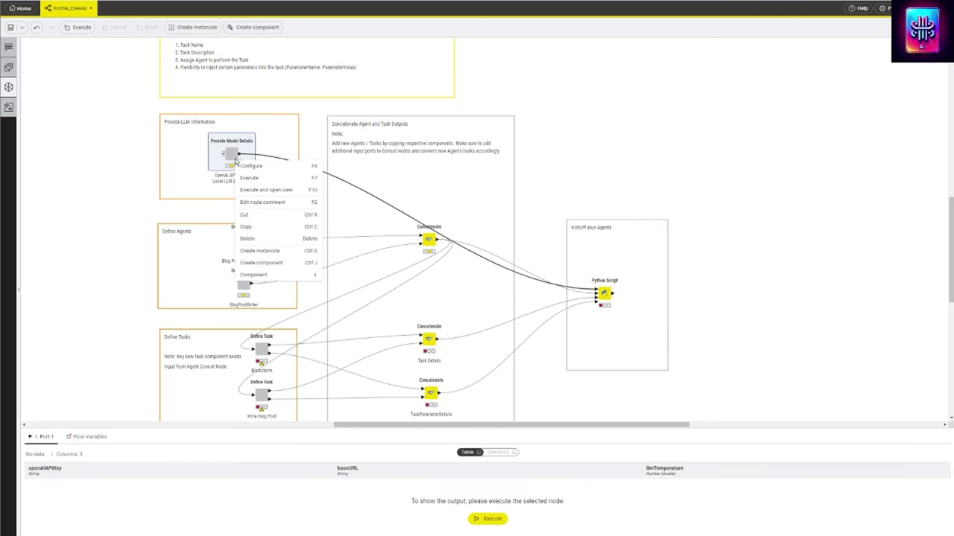
pyautogui.click(275, 189)
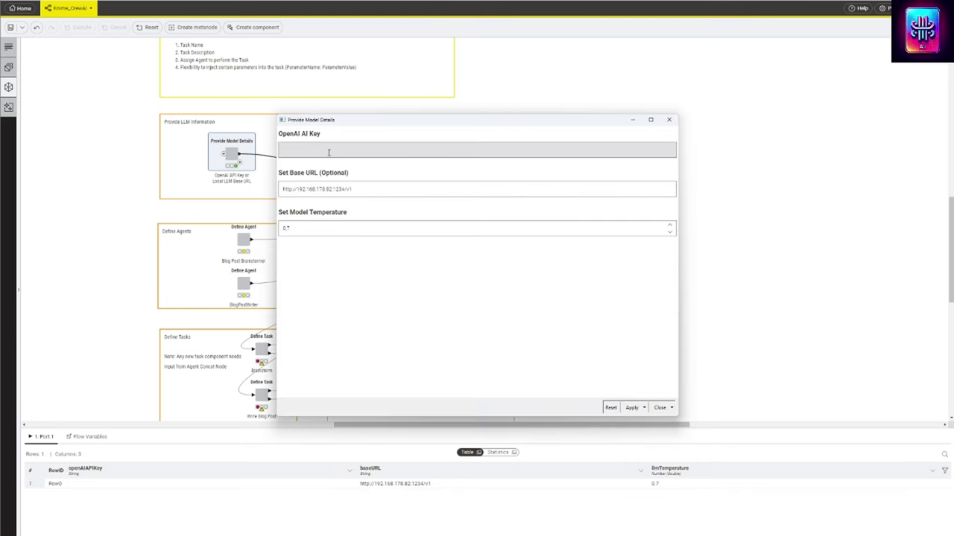
pyautogui.moveTo(382, 196)
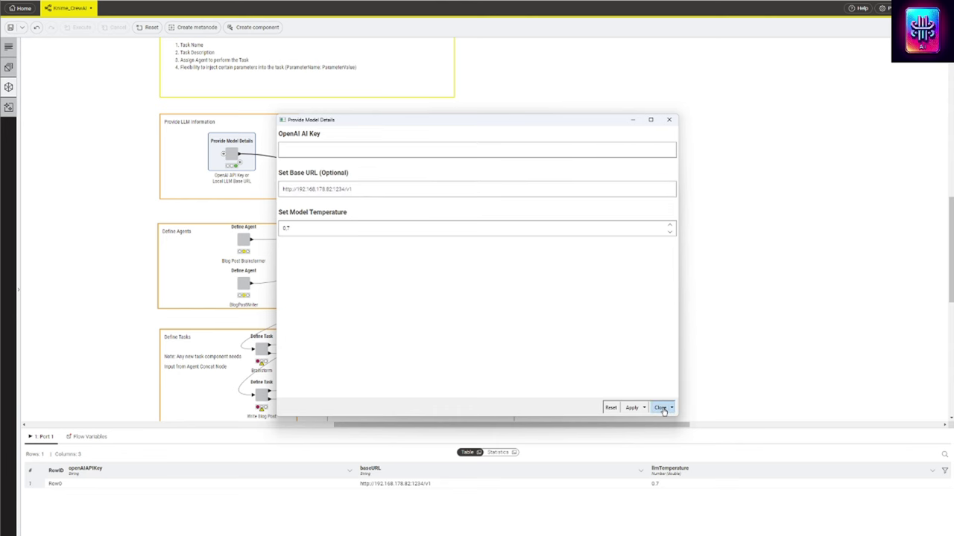
pyautogui.click(660, 408)
# Execute the first Define Agent node and open its settings view
pyautogui.rightClick(242, 240)
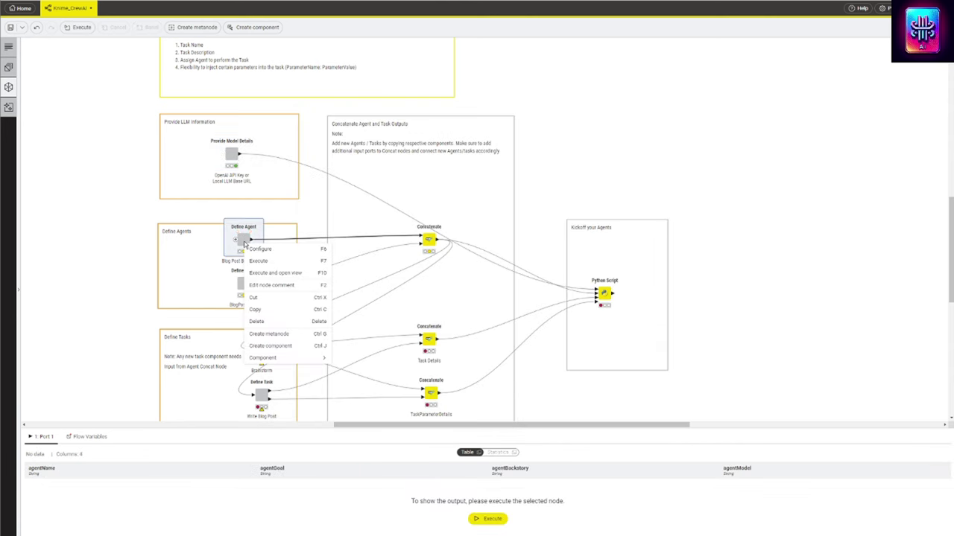
pyautogui.click(87, 212)
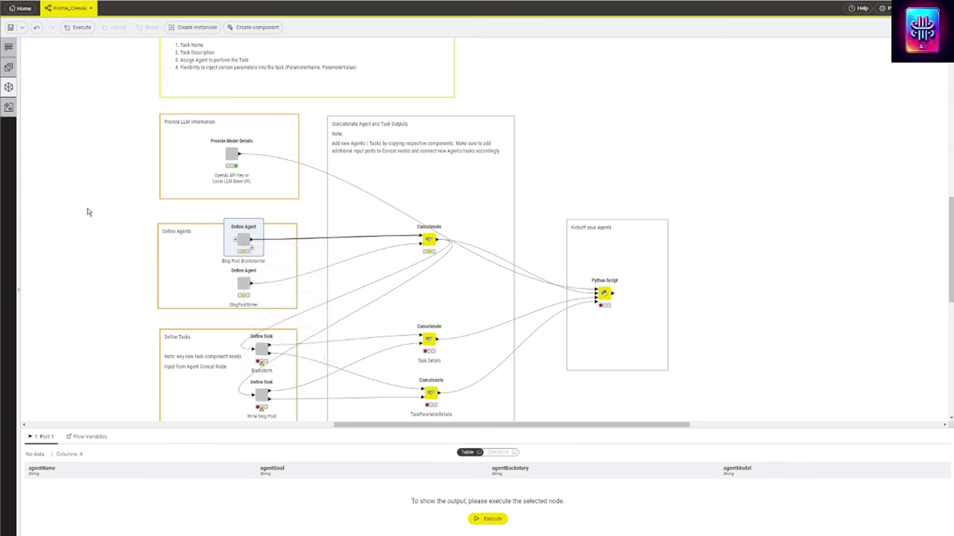
pyautogui.moveTo(243, 237)
pyautogui.rightClick(242, 234)
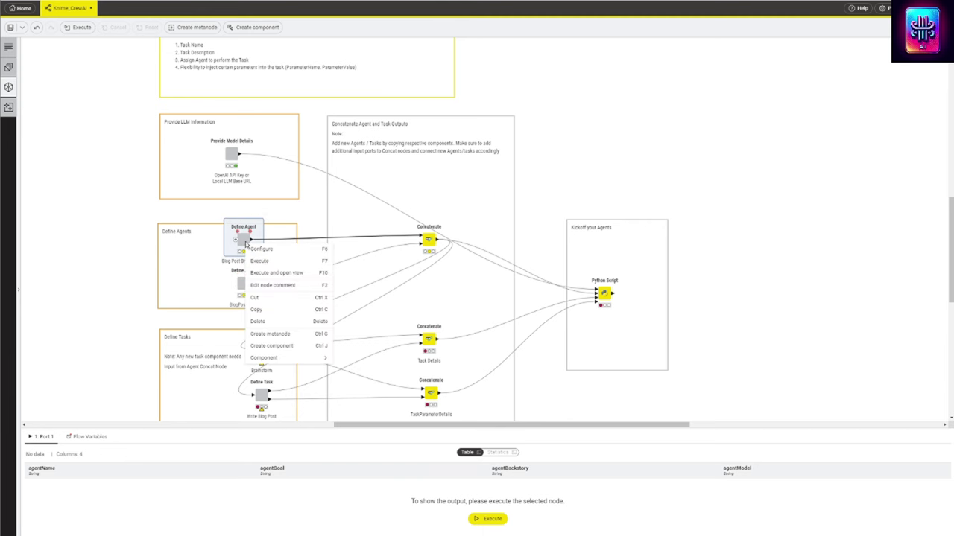
pyautogui.click(279, 273)
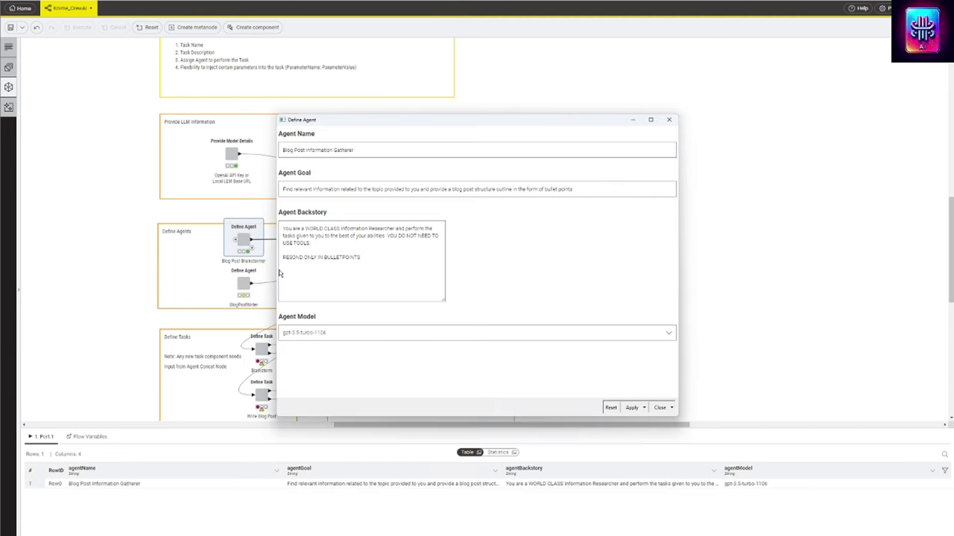
# Review the Blog Post Information Gatherer's name, goal and backstory, noting 'YOU DO NOT NEED TO USE TOOLS'
pyautogui.moveTo(354, 150); pyautogui.dragTo(270, 149)
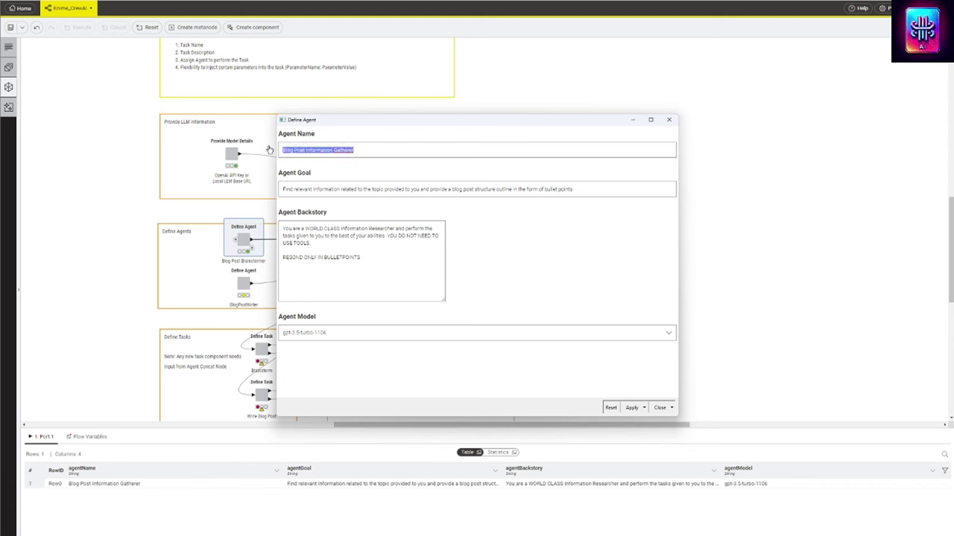
pyautogui.tripleClick(521, 189)
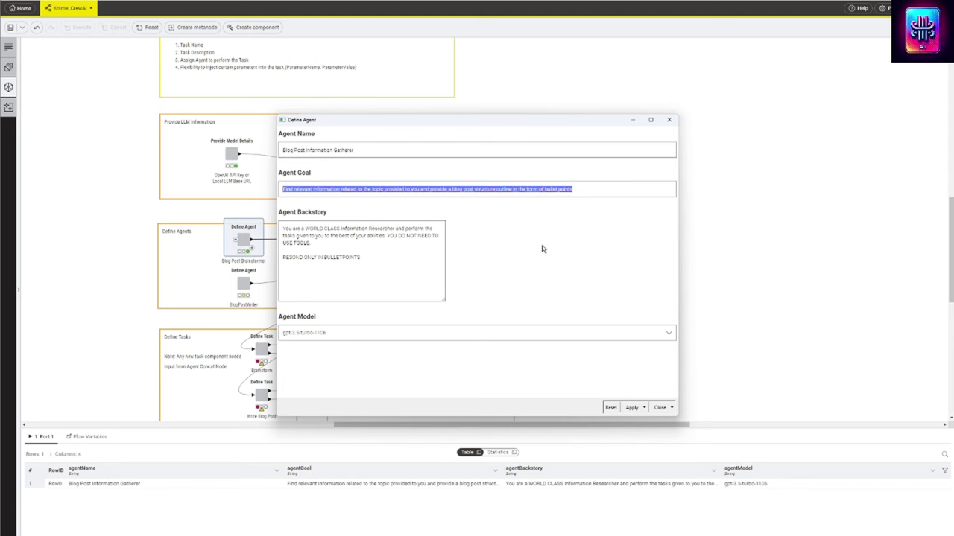
pyautogui.tripleClick(312, 246)
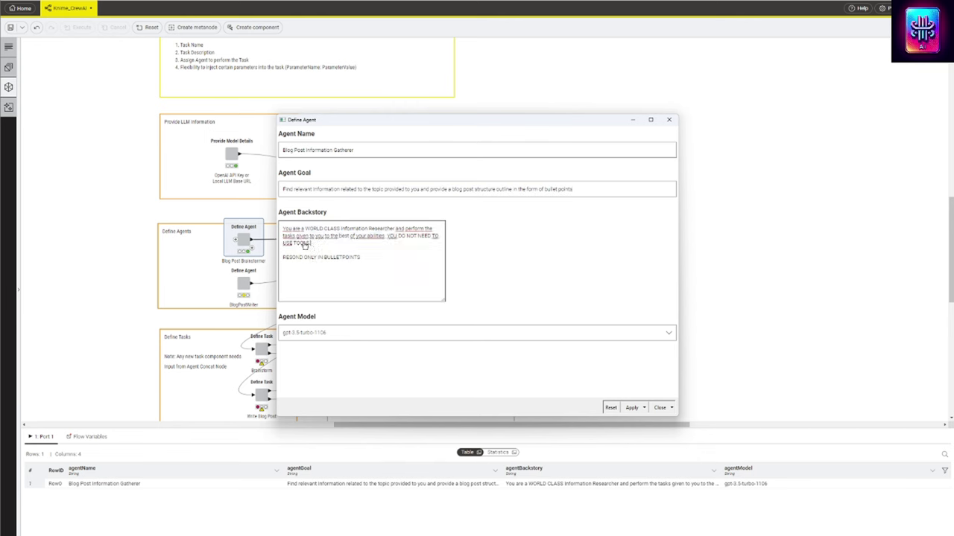
pyautogui.click(531, 256)
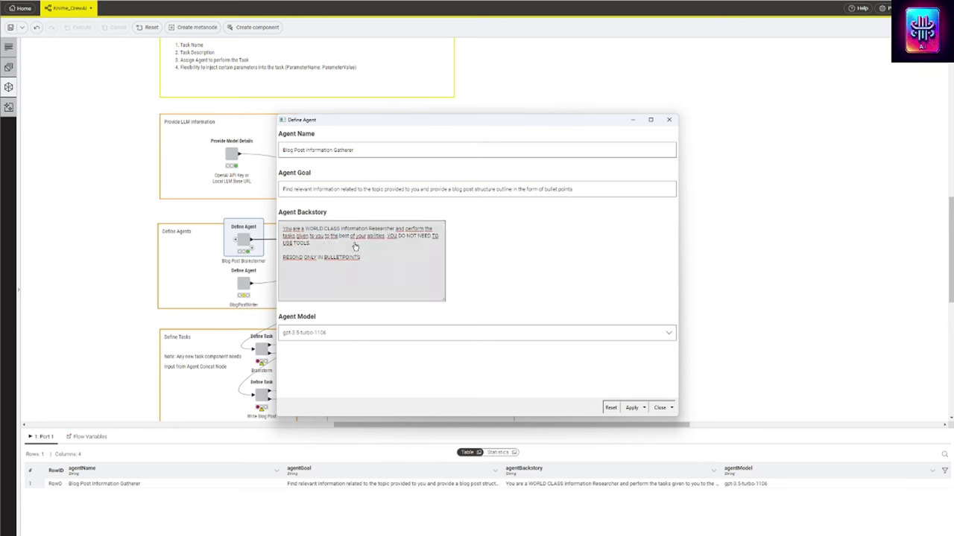
pyautogui.moveTo(388, 242); pyautogui.dragTo(394, 248)
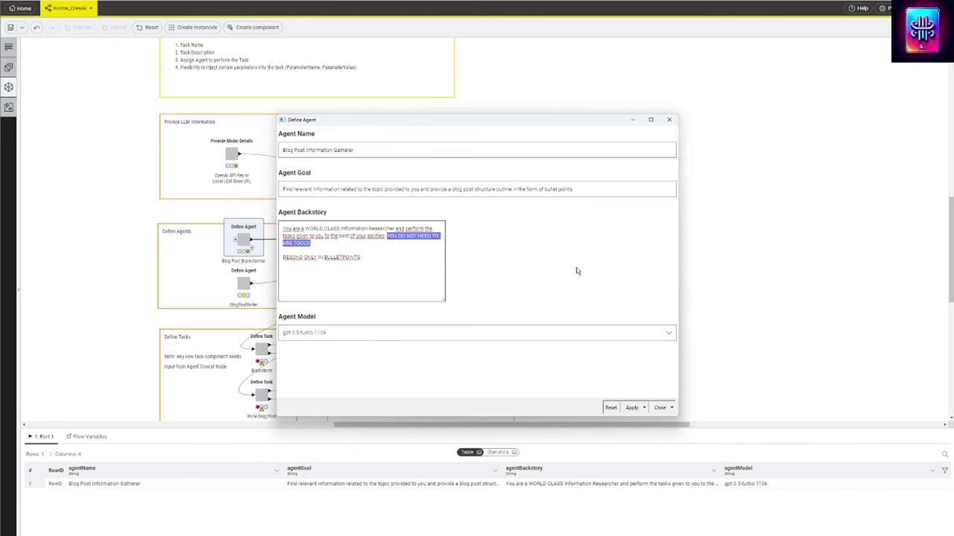
# Execute the BlogPostWriter Define Agent node, keeping gpt-3.5-turbo-1106 as its model
pyautogui.rightClick(248, 284)
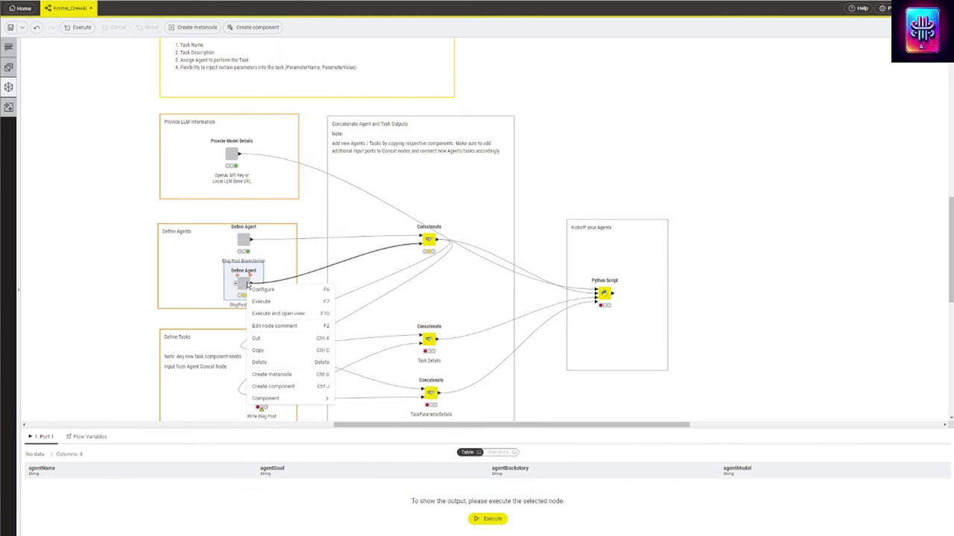
pyautogui.click(284, 313)
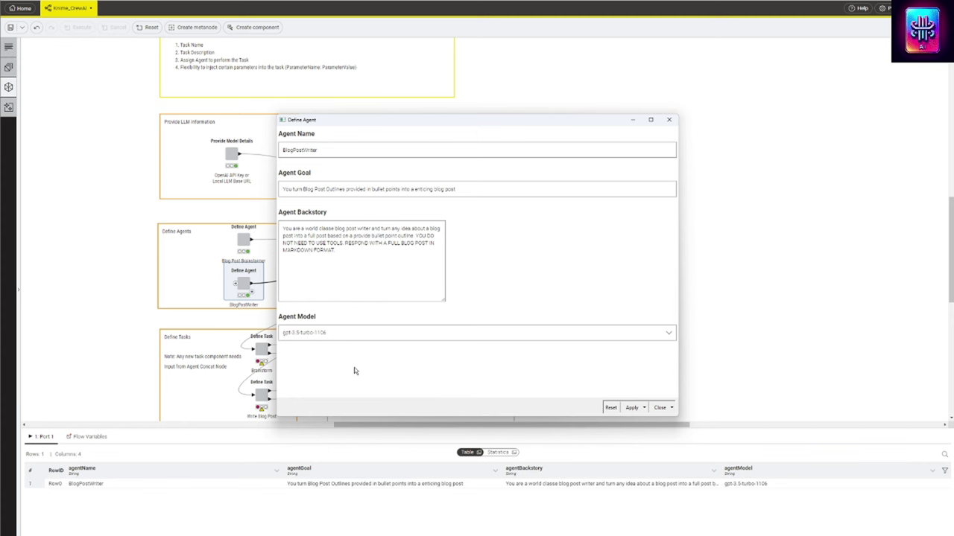
pyautogui.click(668, 334)
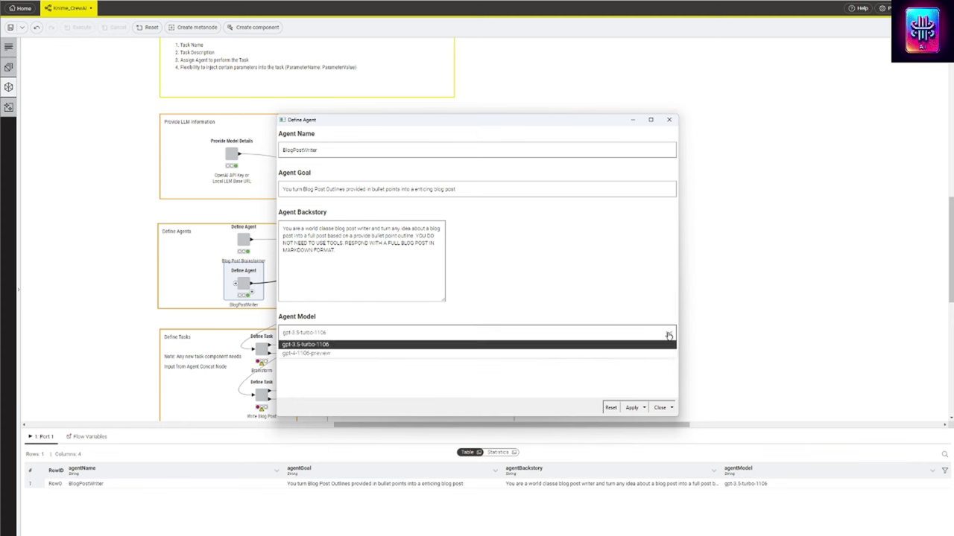
pyautogui.click(485, 386)
pyautogui.press('Escape')
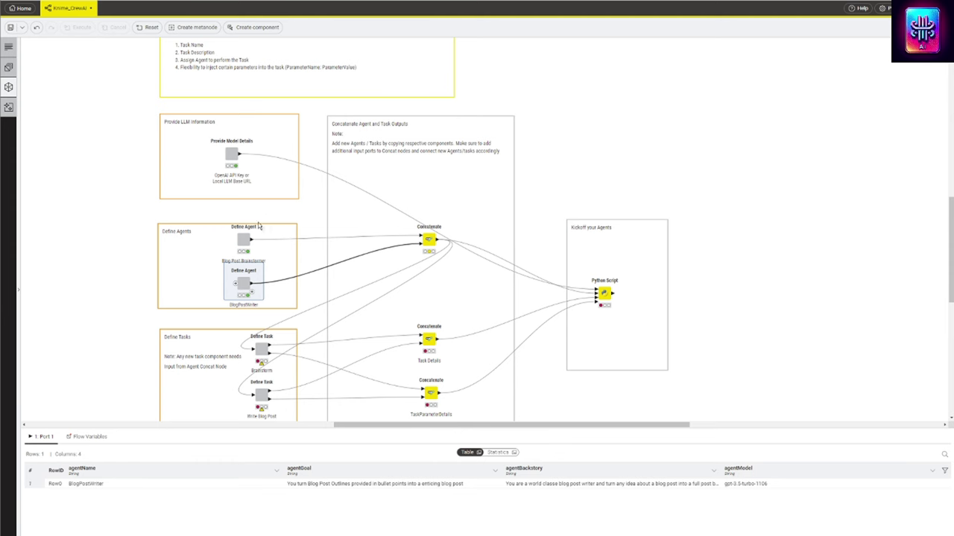
# Execute the agent Concatenate node and inspect the combined agent rows
pyautogui.moveTo(421, 244)
pyautogui.rightClick(430, 241)
pyautogui.click(458, 261)
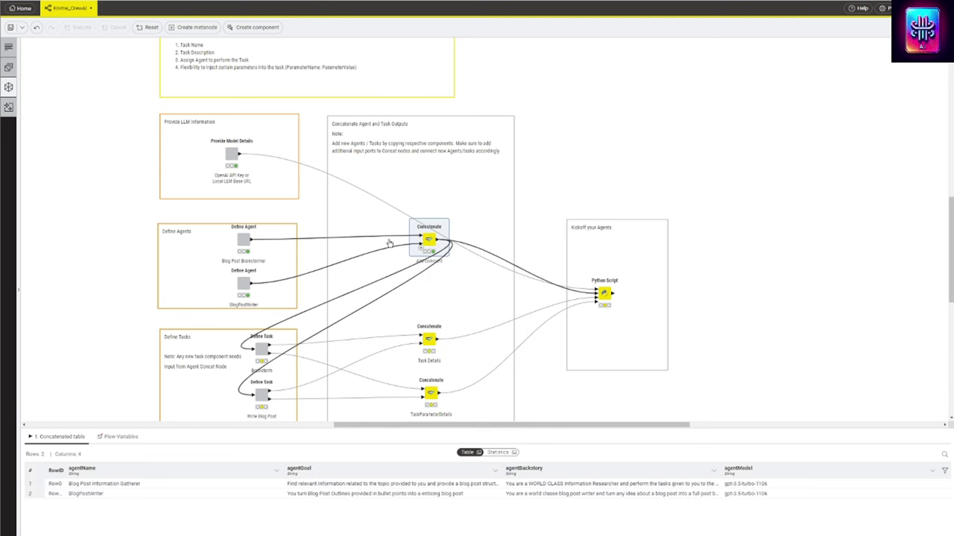
pyautogui.click(238, 284)
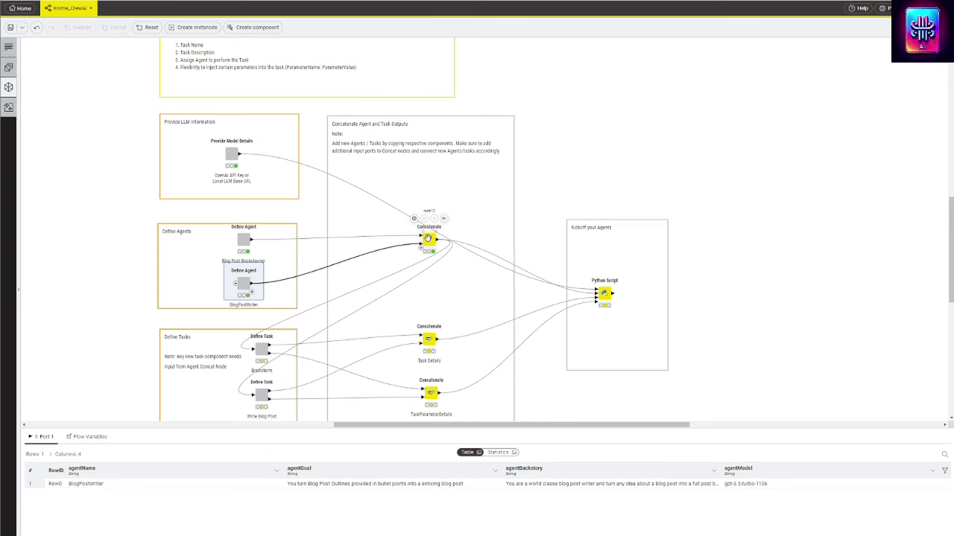
pyautogui.click(422, 248)
# Reset the Concatenate node with F8 and execute it again
pyautogui.press('F8')
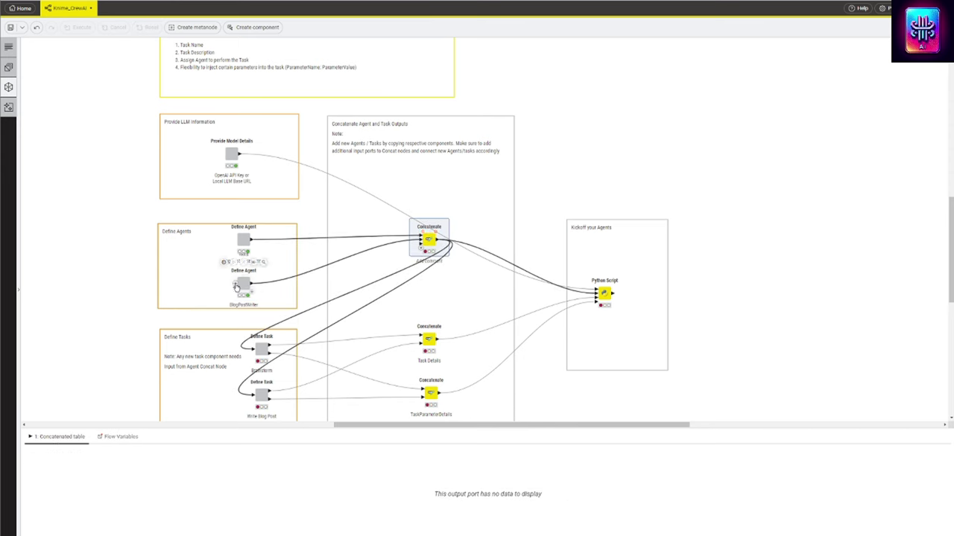
pyautogui.moveTo(425, 241)
pyautogui.click(411, 245)
pyautogui.scroll(-3, 428, 238)
pyautogui.rightClick(430, 121)
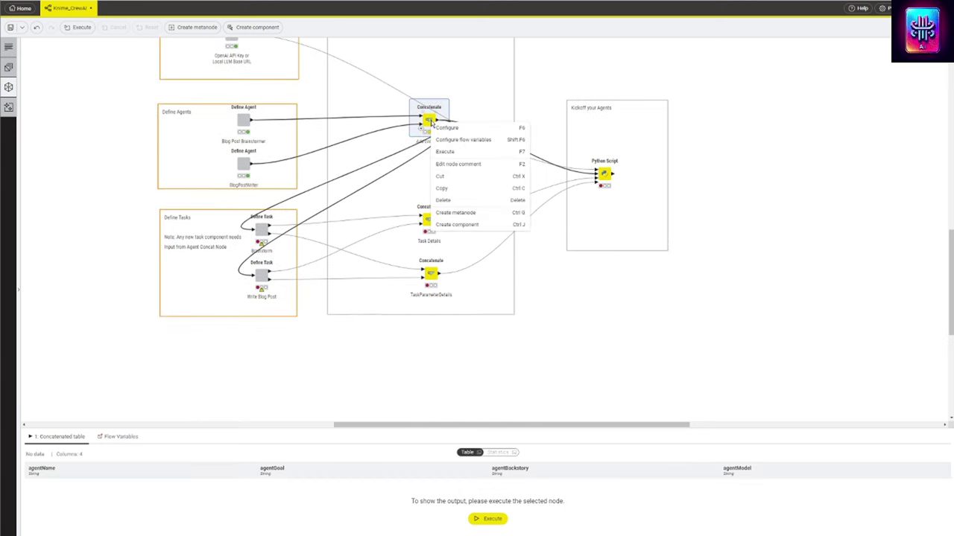
pyautogui.click(456, 152)
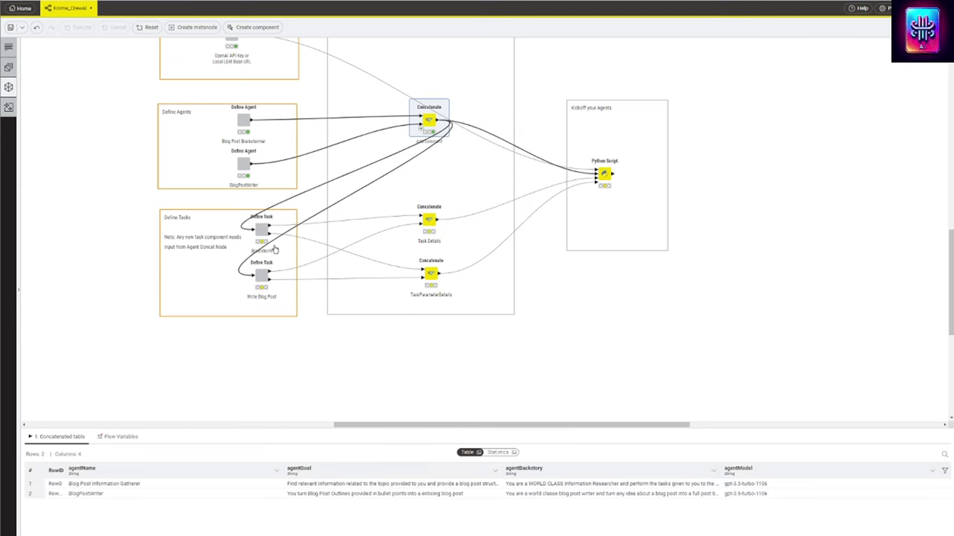
# Open the Brainstorm task settings and inspect the Topic parameter 'Impact of generative AI on Healthcare'
pyautogui.rightClick(262, 231)
pyautogui.click(304, 263)
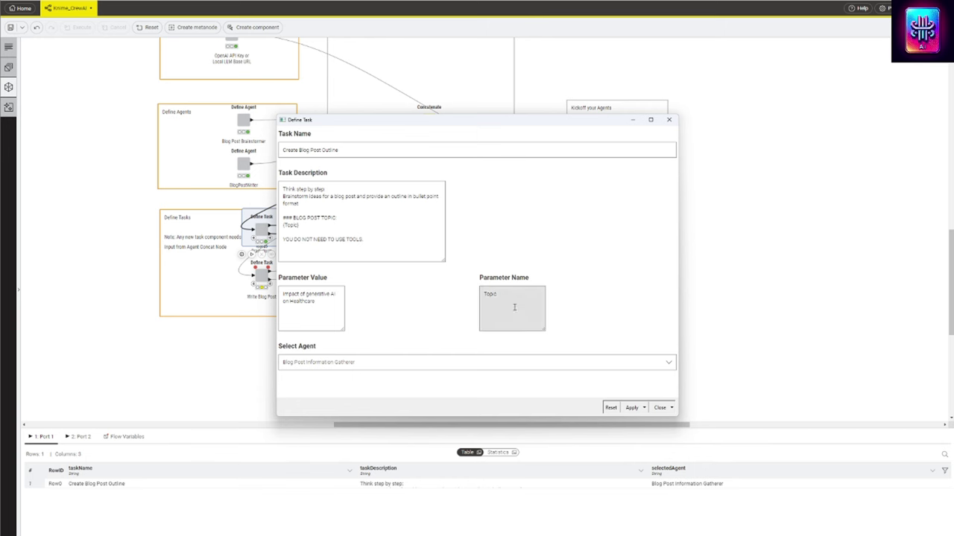
pyautogui.moveTo(516, 297); pyautogui.dragTo(472, 292)
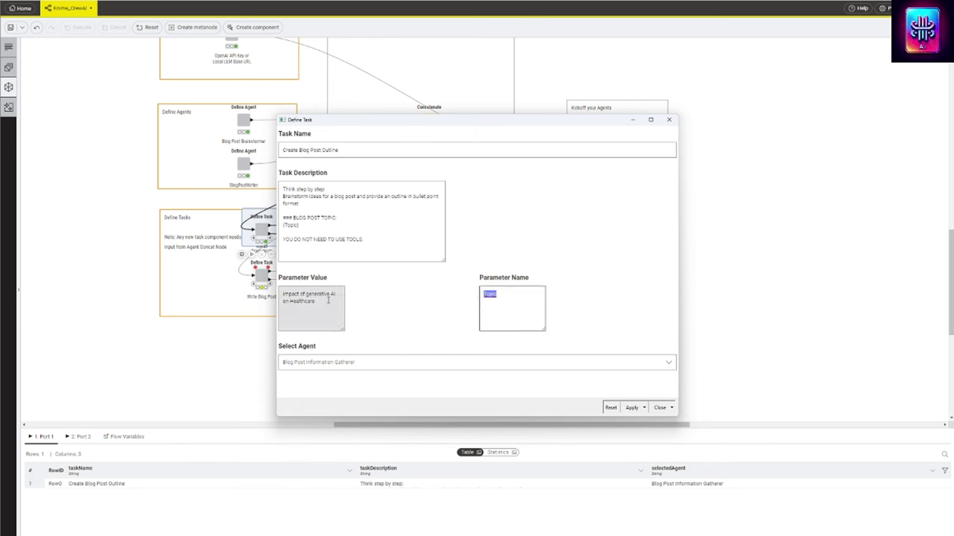
pyautogui.moveTo(325, 300); pyautogui.dragTo(274, 295)
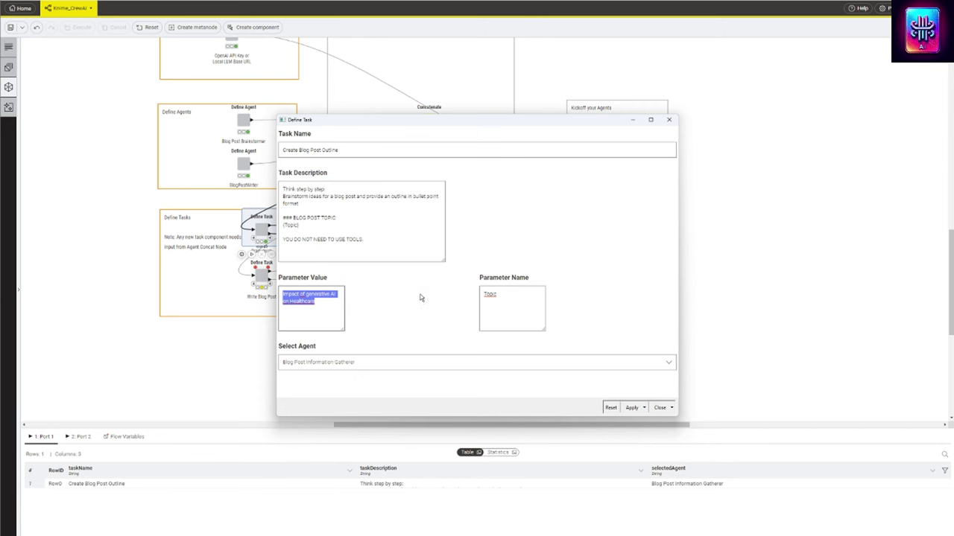
# Add a new line starting with '{' to the task description
pyautogui.click(520, 296)
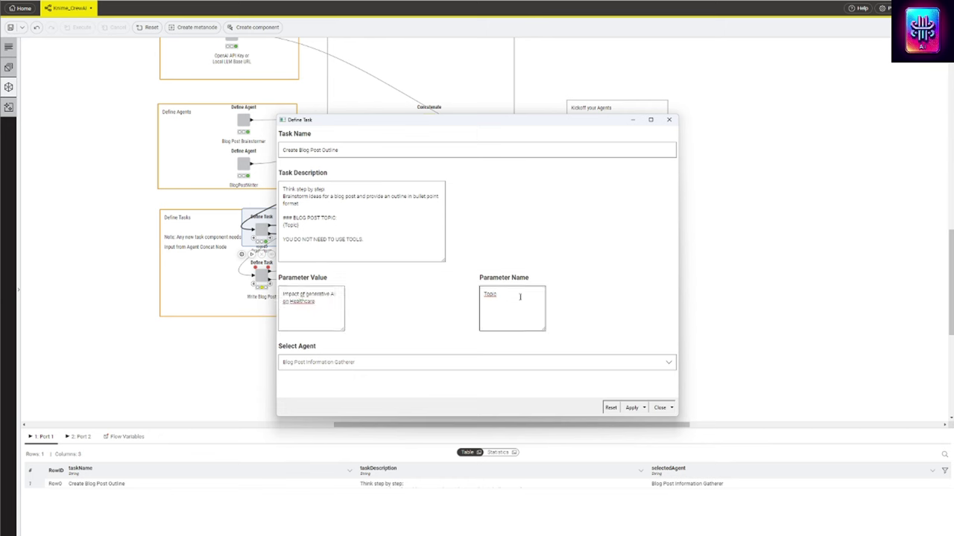
pyautogui.click(328, 301)
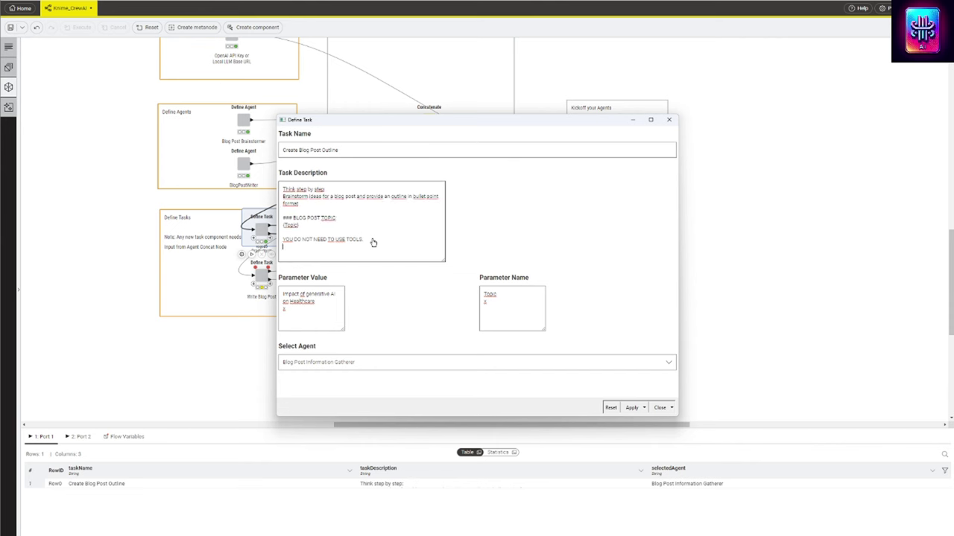
pyautogui.press('Return')
pyautogui.write('{')
pyautogui.moveTo(289, 248); pyautogui.dragTo(283, 248)
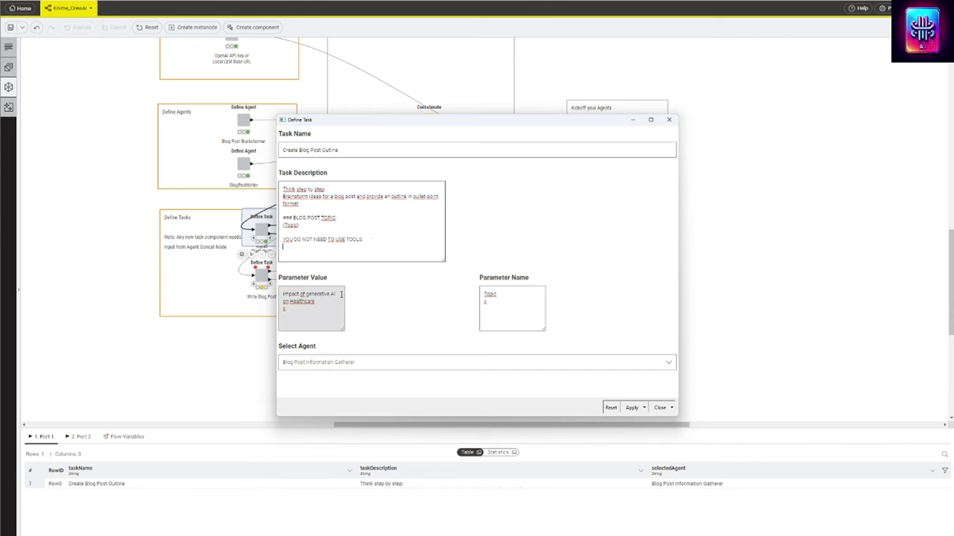
# Close the task dialog, then execute Write Blog Post, keeping BlogPostWriter as its agent
pyautogui.hotkey('ctrl', 'Return')
pyautogui.rightClick(262, 279)
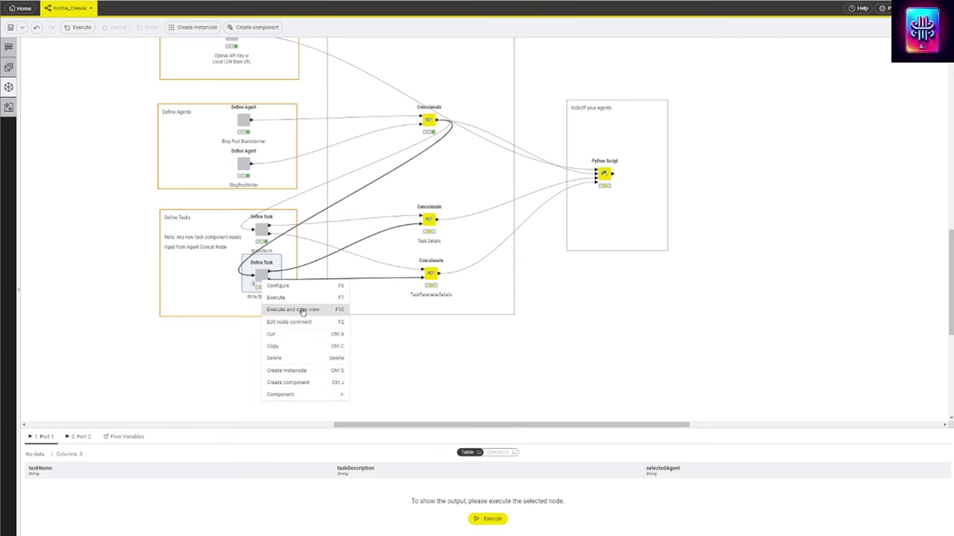
pyautogui.click(301, 309)
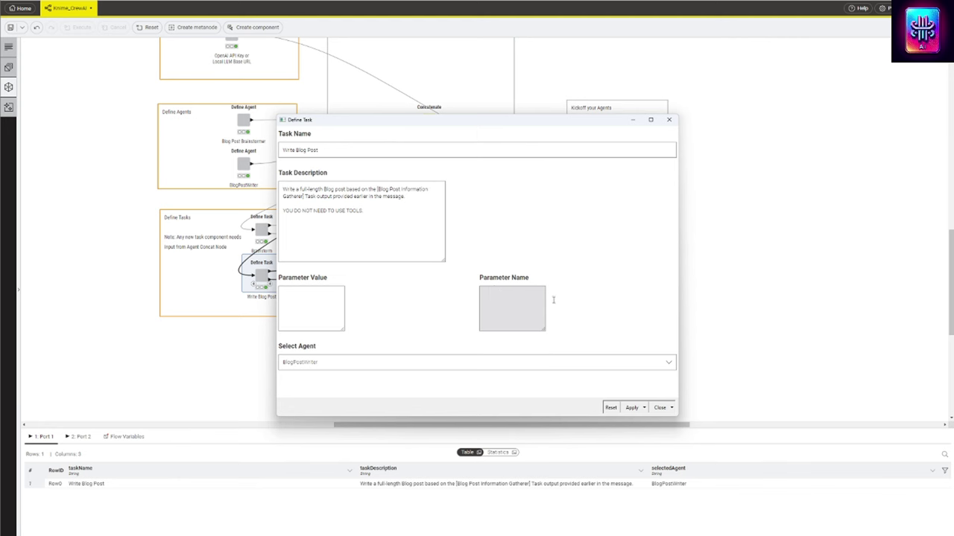
pyautogui.click(672, 364)
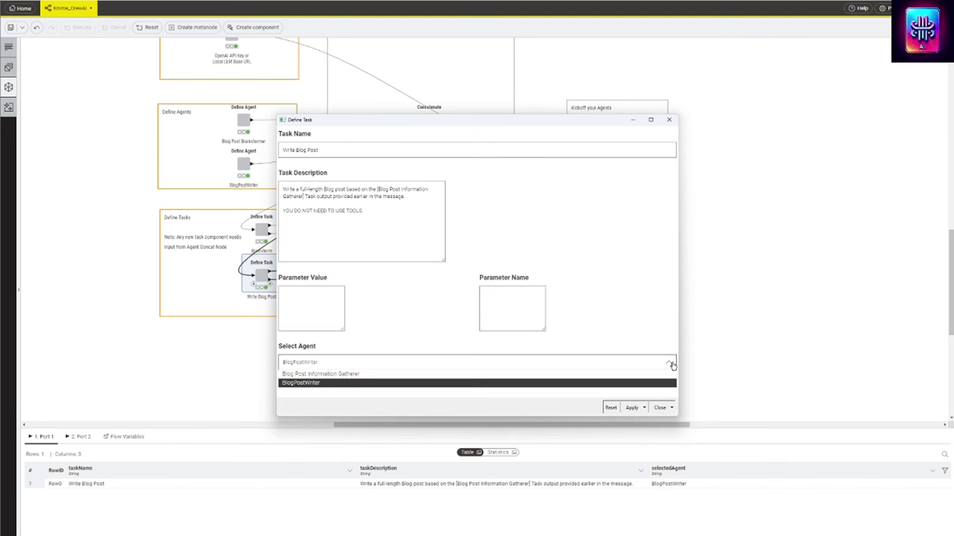
pyautogui.click(628, 301)
pyautogui.click(668, 120)
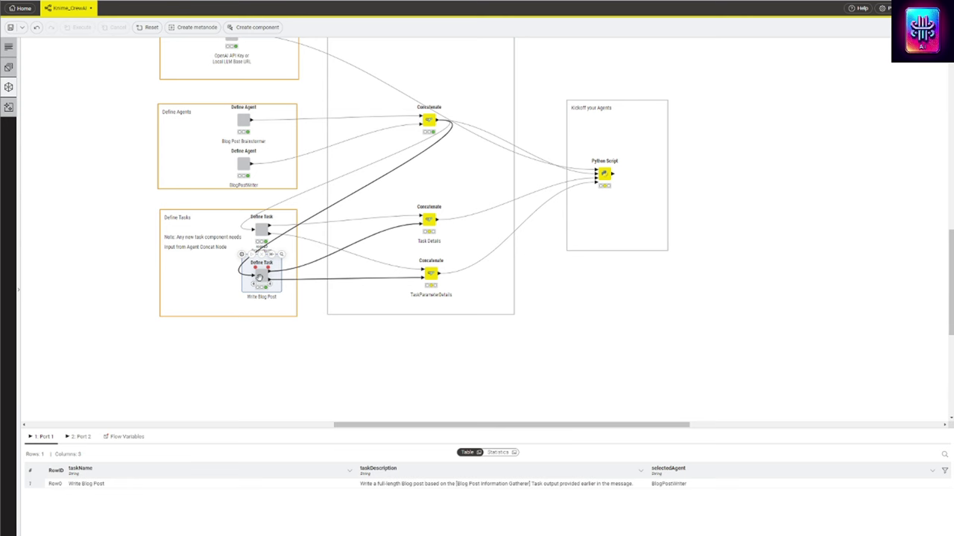
pyautogui.hotkey('ctrl', 'c')
pyautogui.hotkey('ctrl', 'v')
pyautogui.moveTo(438, 119); pyautogui.dragTo(259, 329)
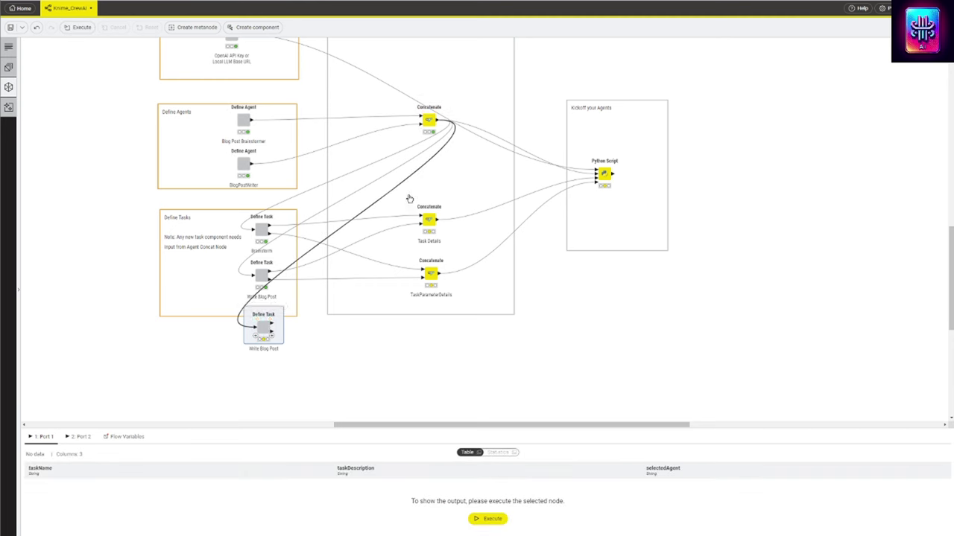
pyautogui.moveTo(427, 285)
pyautogui.moveTo(273, 326)
pyautogui.press('Escape')
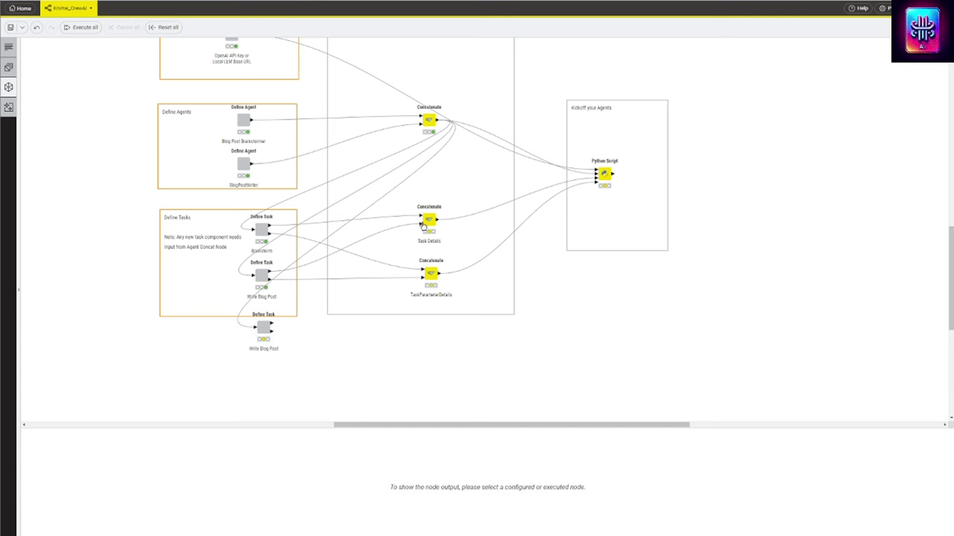
pyautogui.moveTo(430, 227)
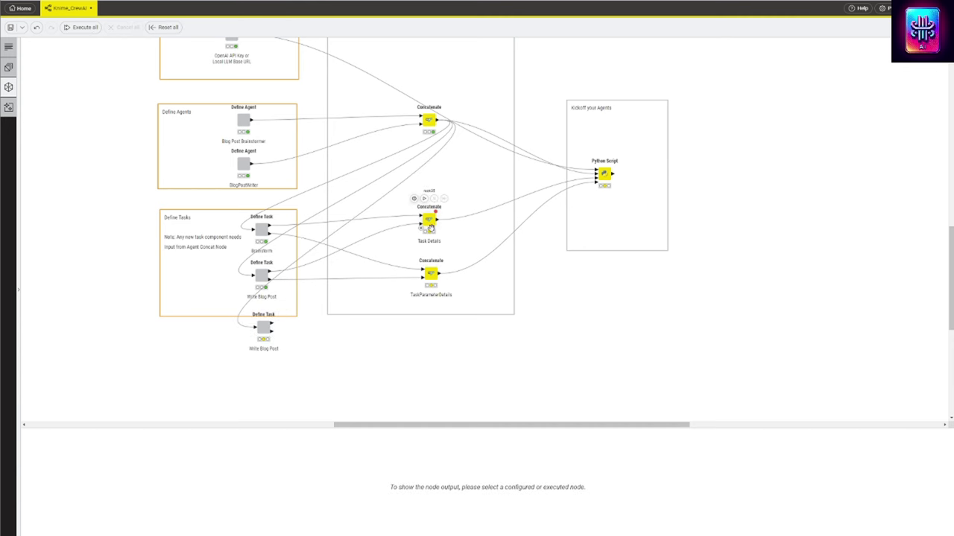
pyautogui.click(265, 327)
pyautogui.press('Delete')
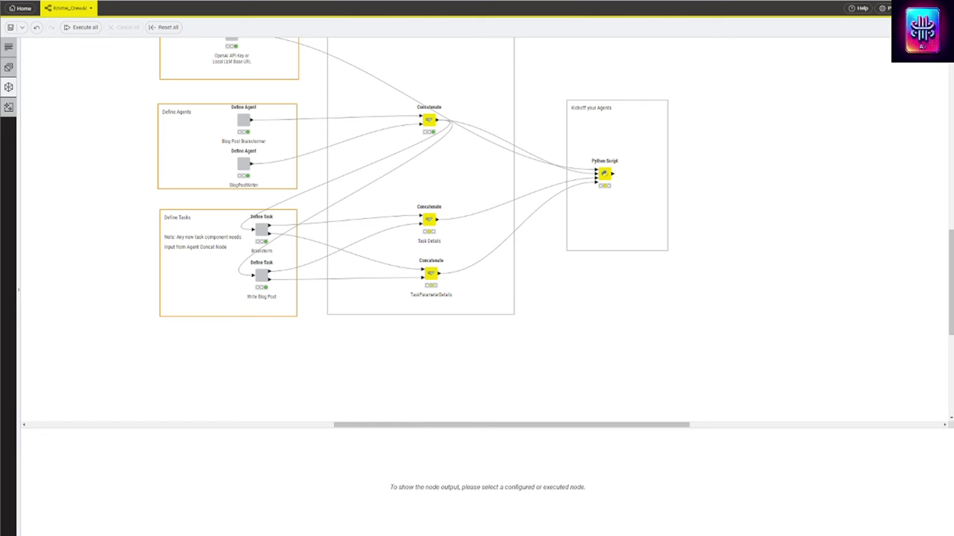
# Switch to the classic UI, clear and enlarge the console, and execute the Python Script node
pyautogui.click(885, 8)
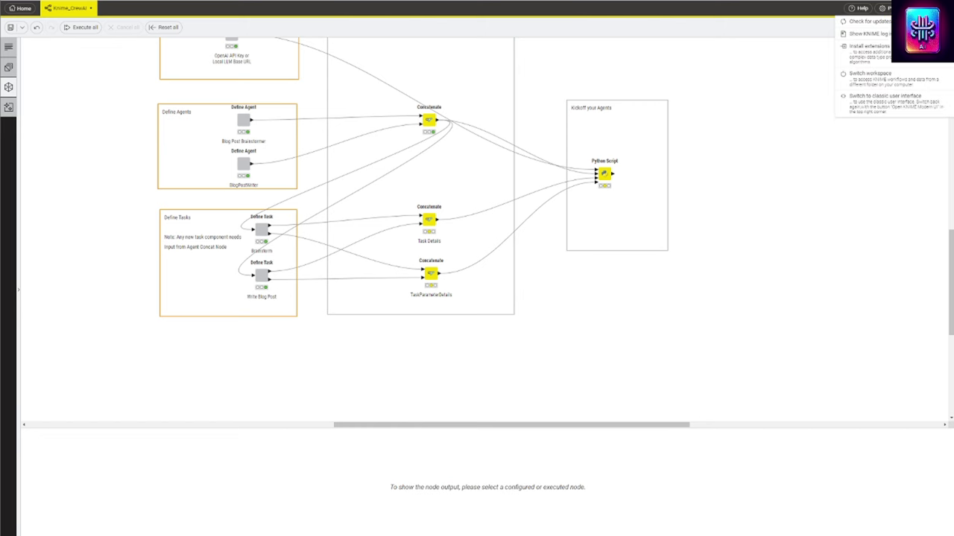
pyautogui.click(895, 106)
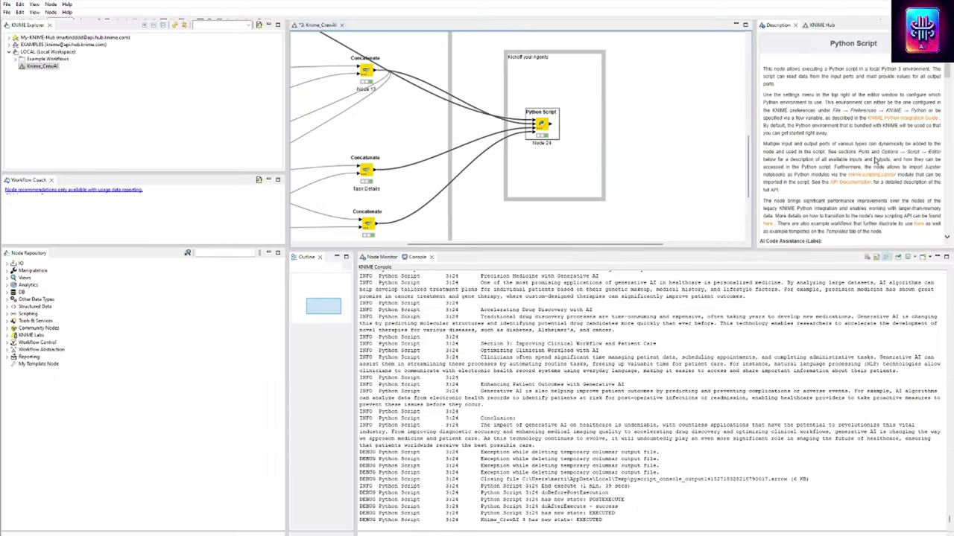
pyautogui.click(866, 258)
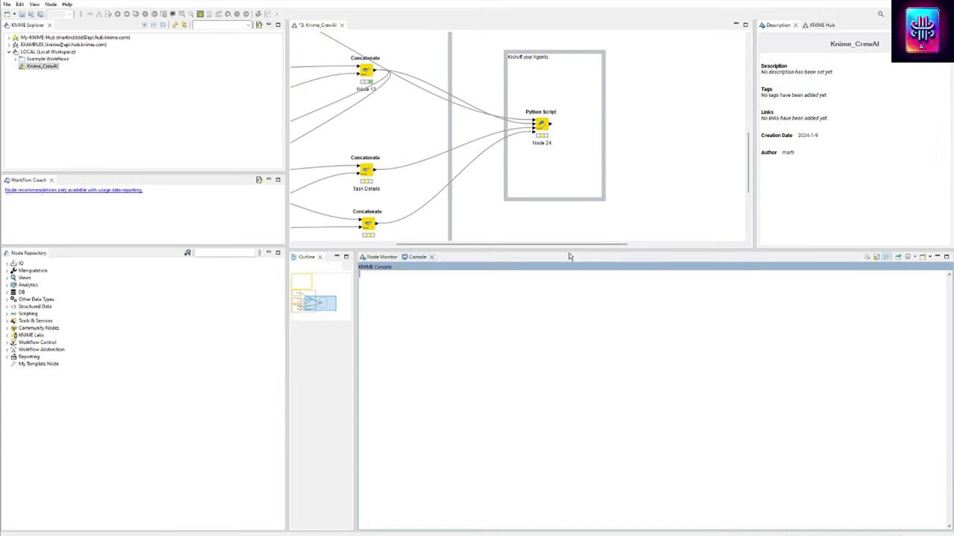
pyautogui.moveTo(569, 248); pyautogui.dragTo(564, 146)
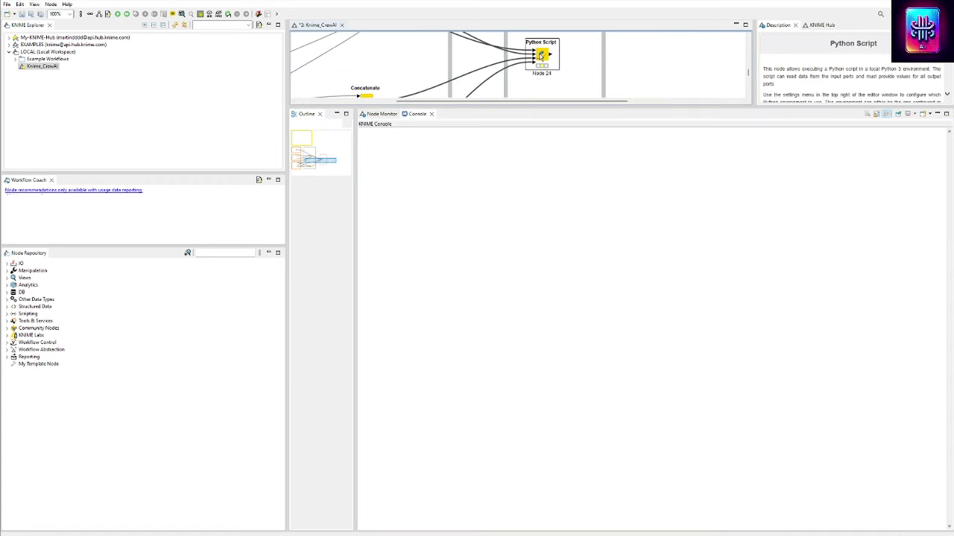
pyautogui.rightClick(539, 53)
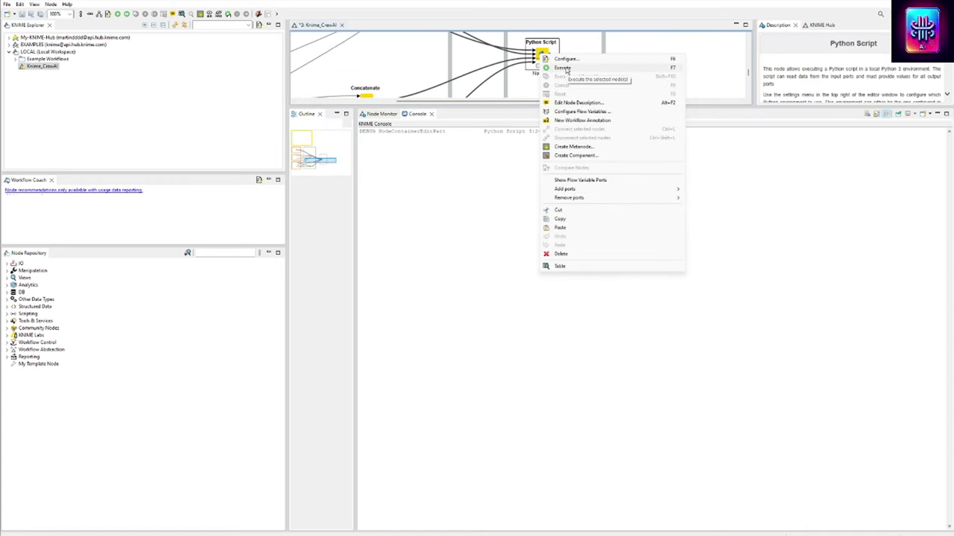
pyautogui.click(567, 68)
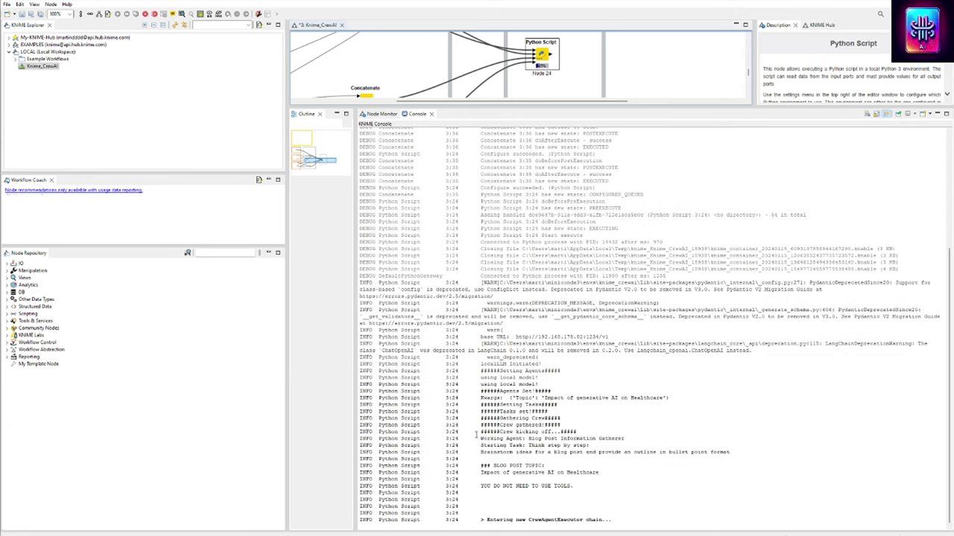
# Inspect the agents' console log and generated blog outline, then enlarge the workflow editor
pyautogui.moveTo(477, 438); pyautogui.dragTo(733, 469)
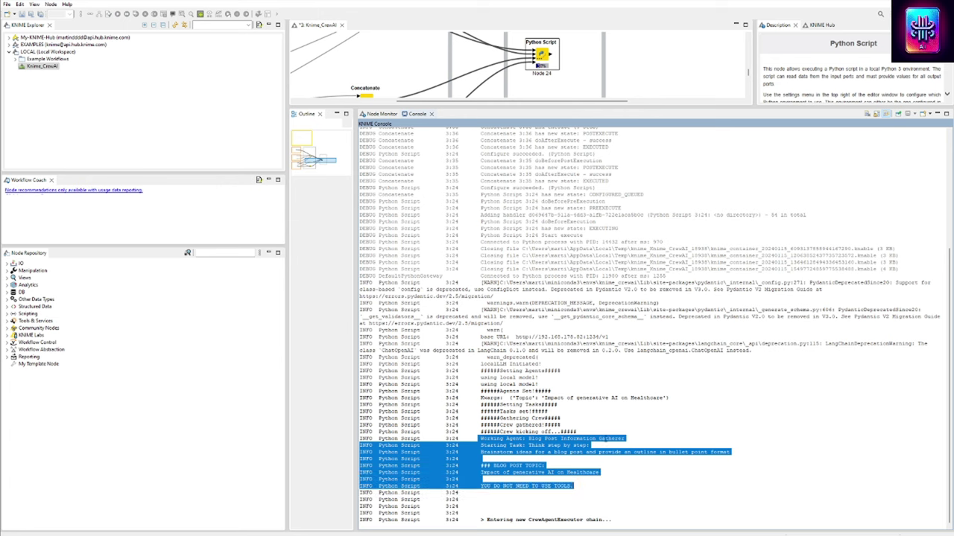
pyautogui.moveTo(628, 440); pyautogui.dragTo(528, 438)
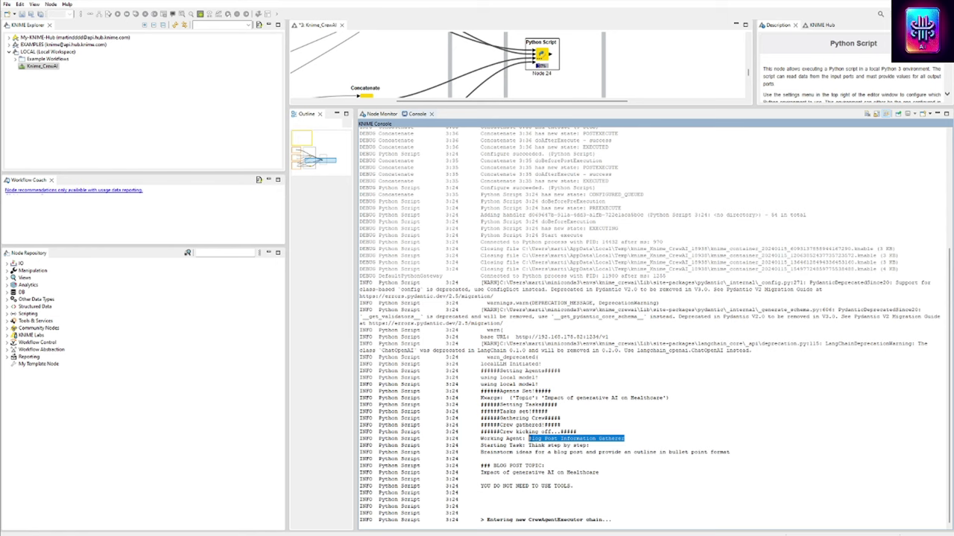
pyautogui.click(762, 423)
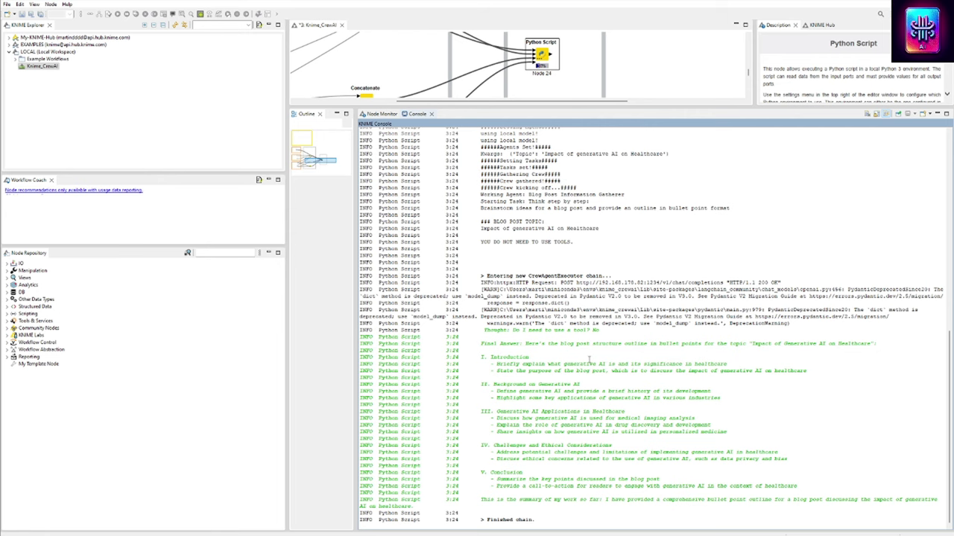
pyautogui.moveTo(589, 359); pyautogui.dragTo(527, 466)
pyautogui.click(576, 459)
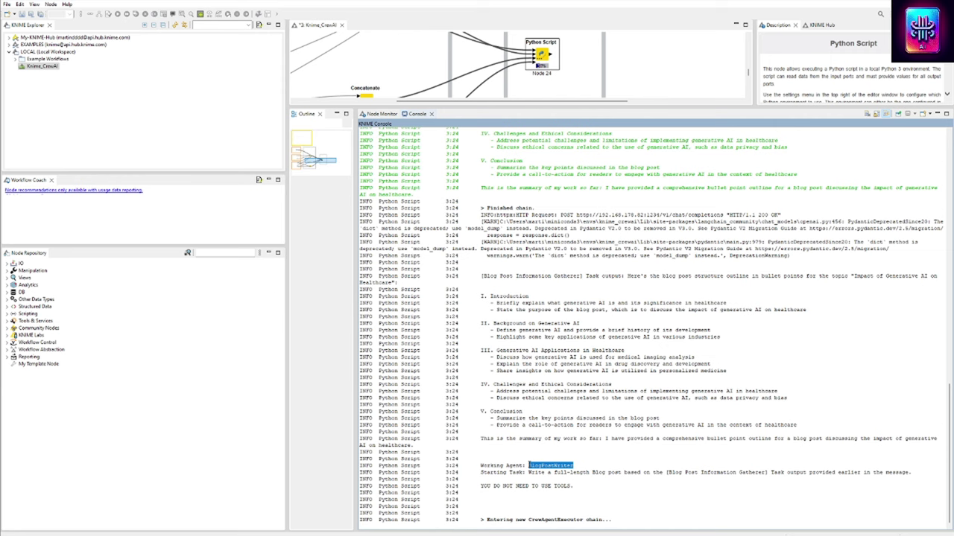
pyautogui.click(617, 450)
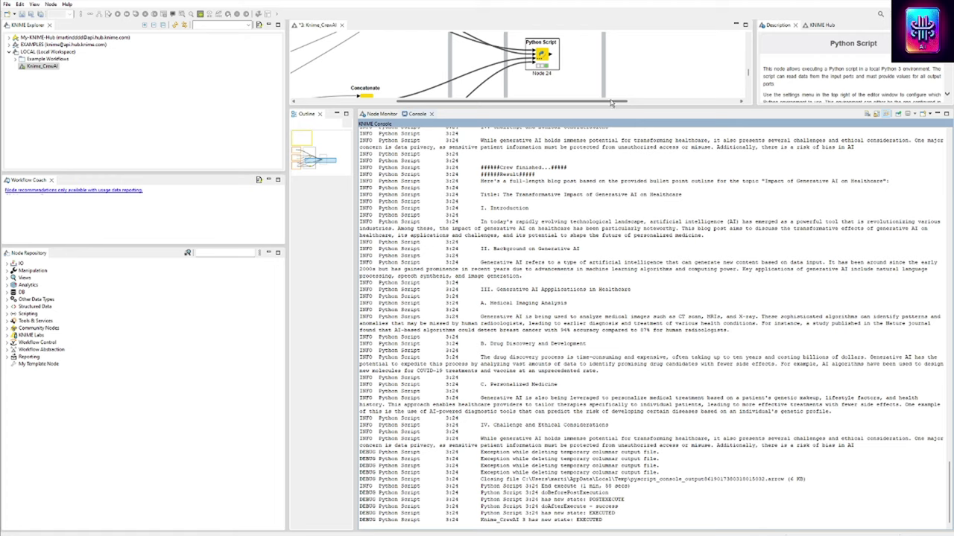
pyautogui.moveTo(635, 105); pyautogui.dragTo(636, 345)
# Open the Python Script output table, expand the row to show the full blog post, then close it
pyautogui.rightClick(546, 58)
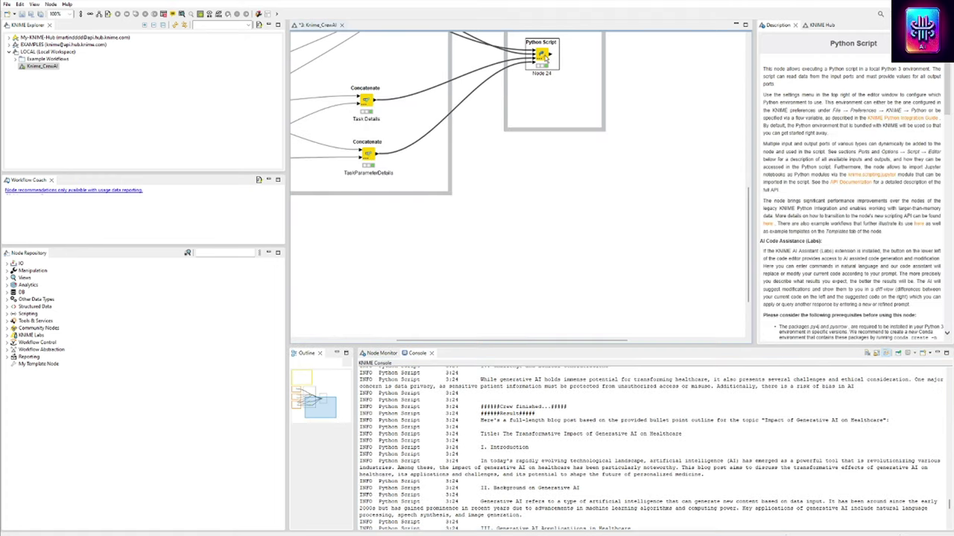
pyautogui.click(564, 267)
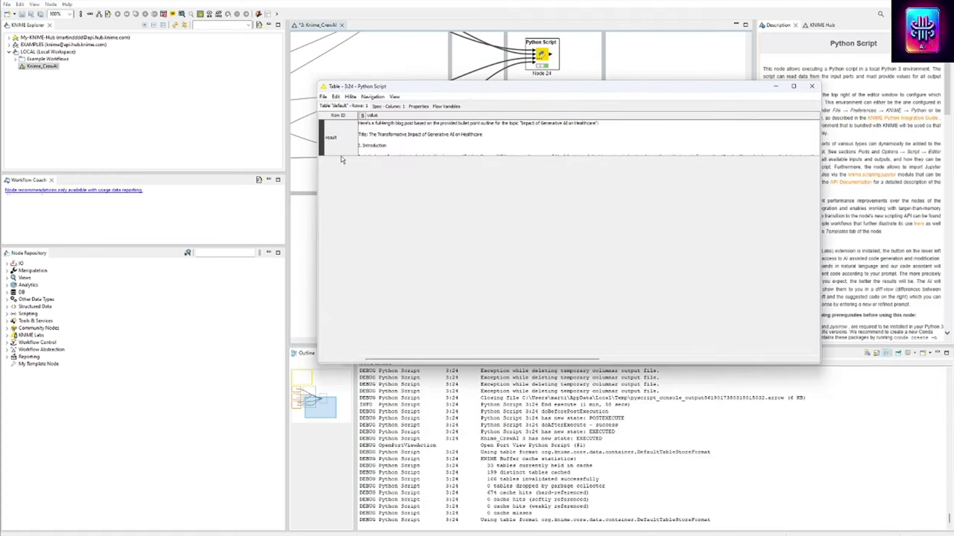
pyautogui.moveTo(341, 155); pyautogui.dragTo(374, 330)
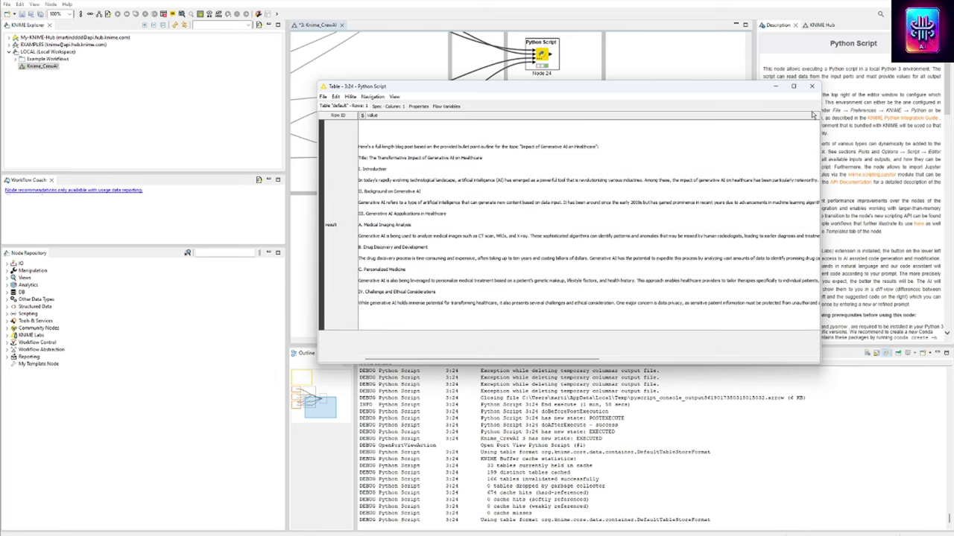
pyautogui.click(812, 85)
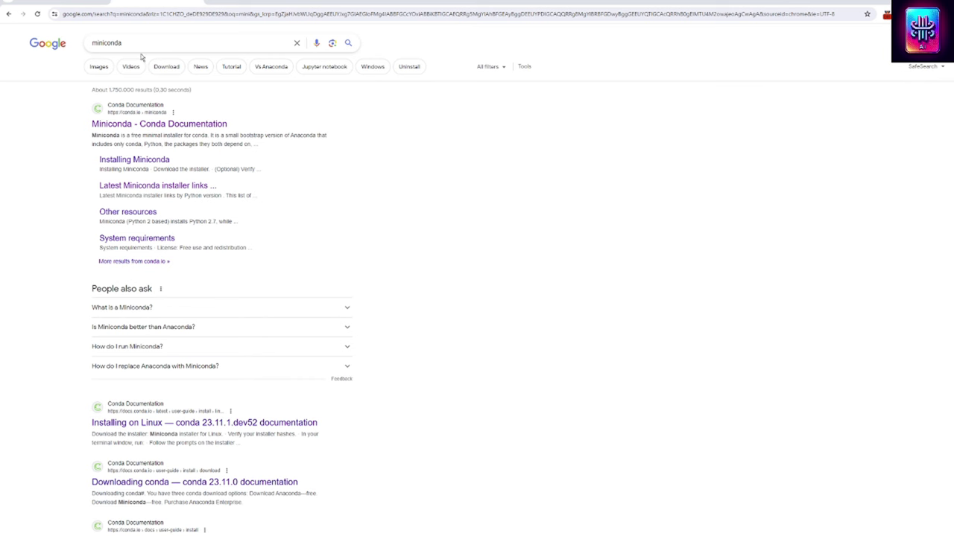
# Select the 'miniconda' query, then go to the docs.conda.io Miniconda page
pyautogui.doubleClick(119, 42)
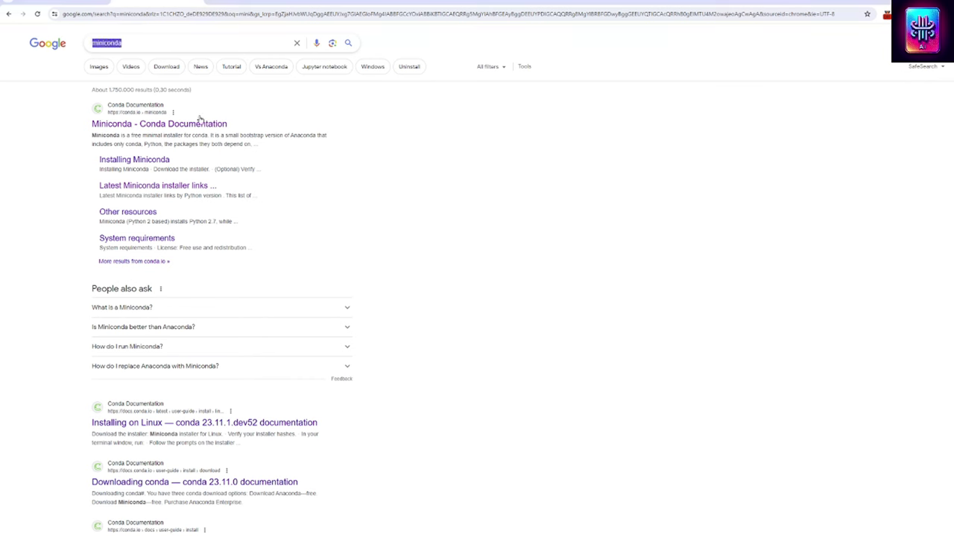
pyautogui.click(232, 1)
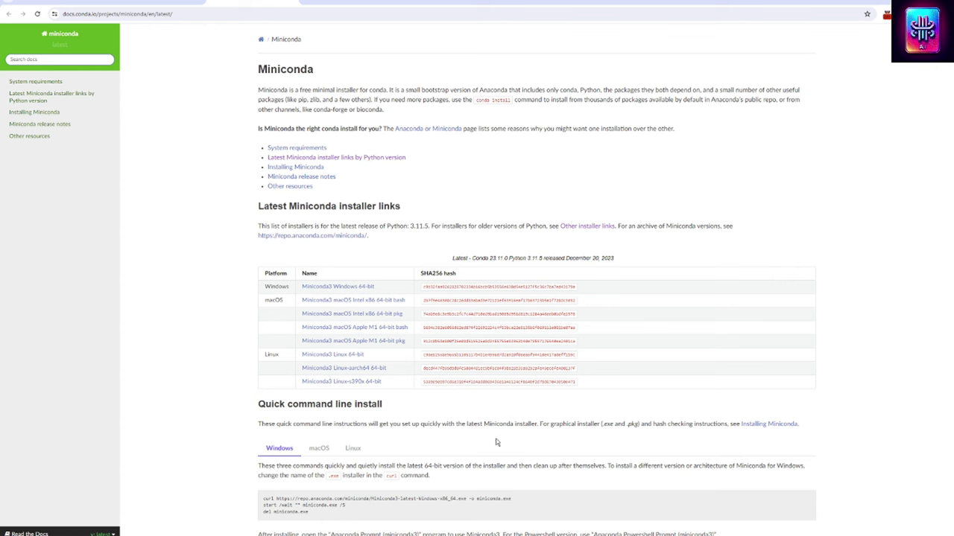
# Launch Anaconda Prompt (Miniconda3) through a Windows search for 'mini'
pyautogui.press('super')
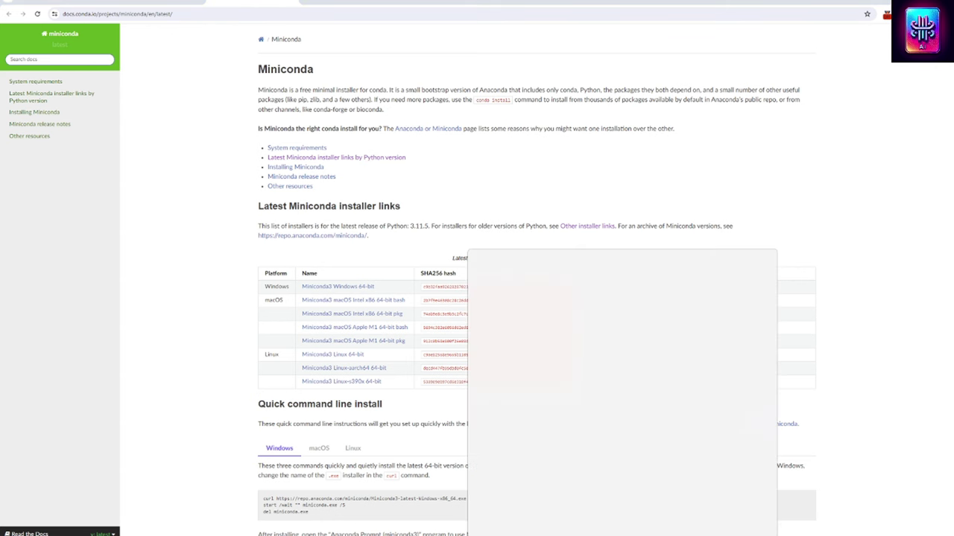
pyautogui.write('min')
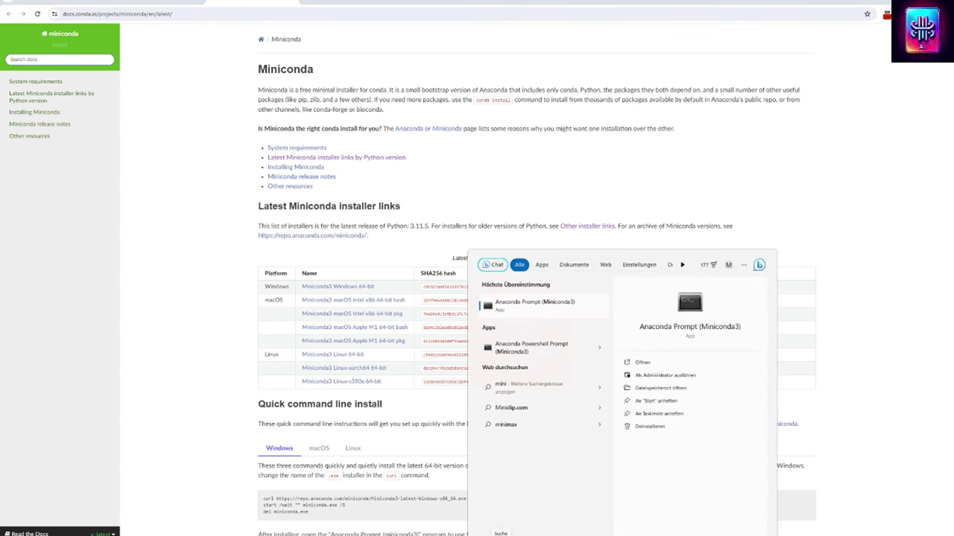
pyautogui.write('i')
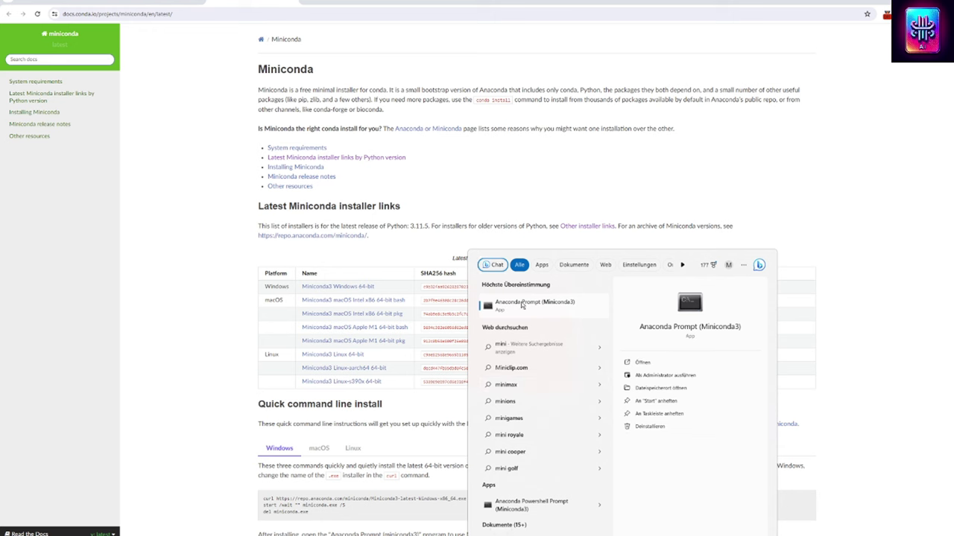
pyautogui.click(522, 306)
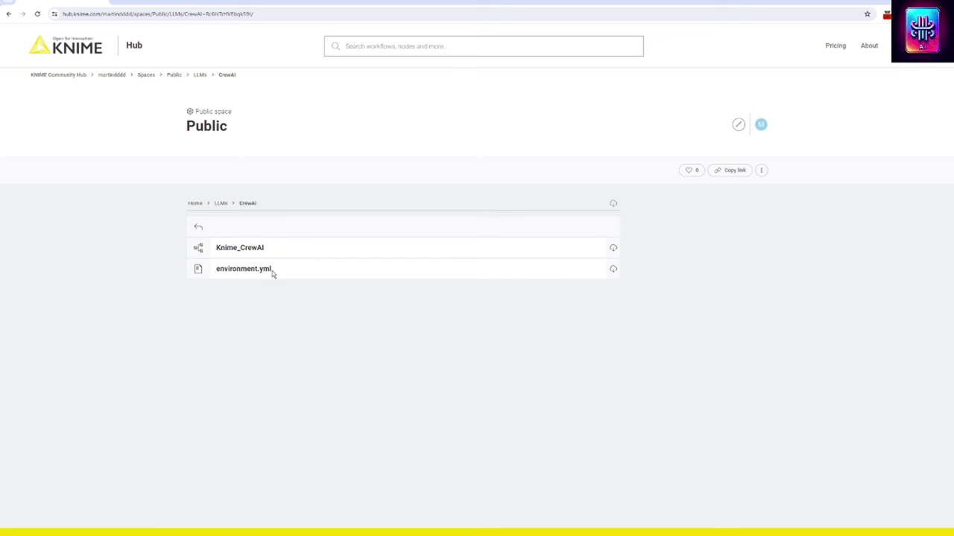
# Download the environment.yml file listed in the KNIME Hub CrewAI folder
pyautogui.click(613, 271)
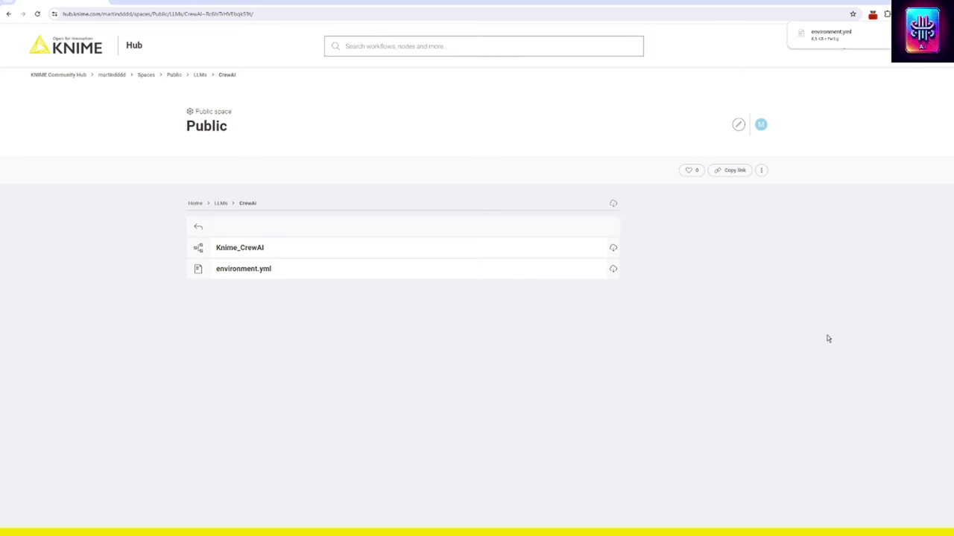
pyautogui.moveTo(909, 535)
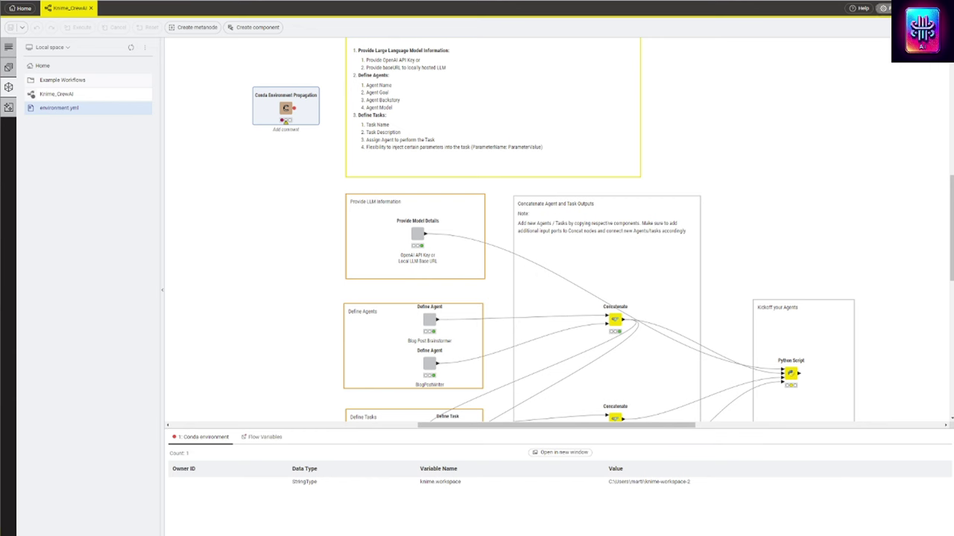
# Set the KNIME Python preferences to the knime_crewai Conda environment (Python 3.11.6) and apply
pyautogui.click(882, 8)
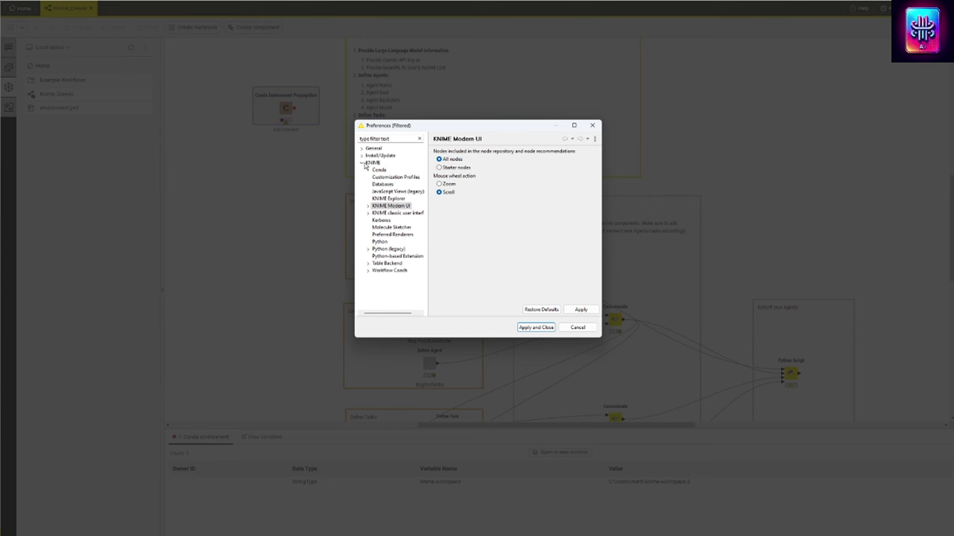
pyautogui.click(378, 171)
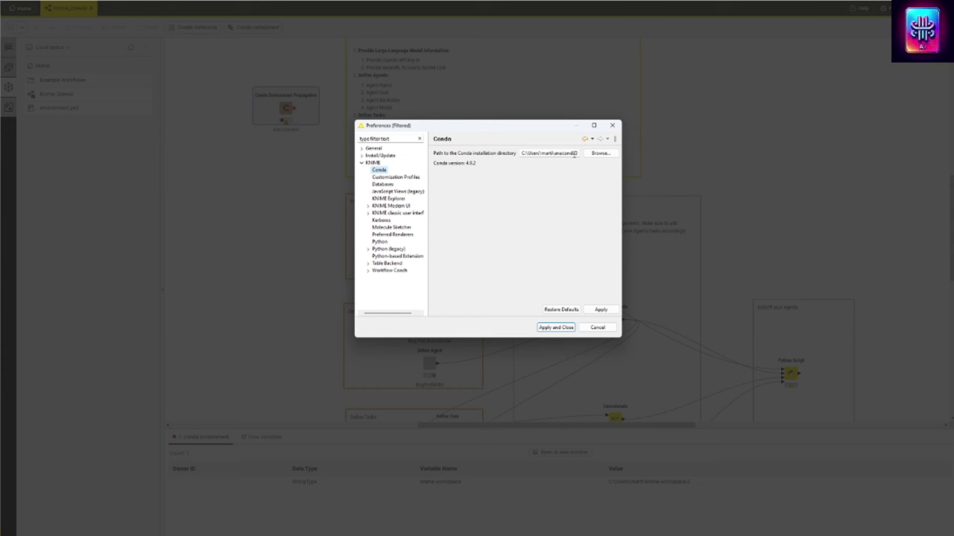
pyautogui.click(379, 242)
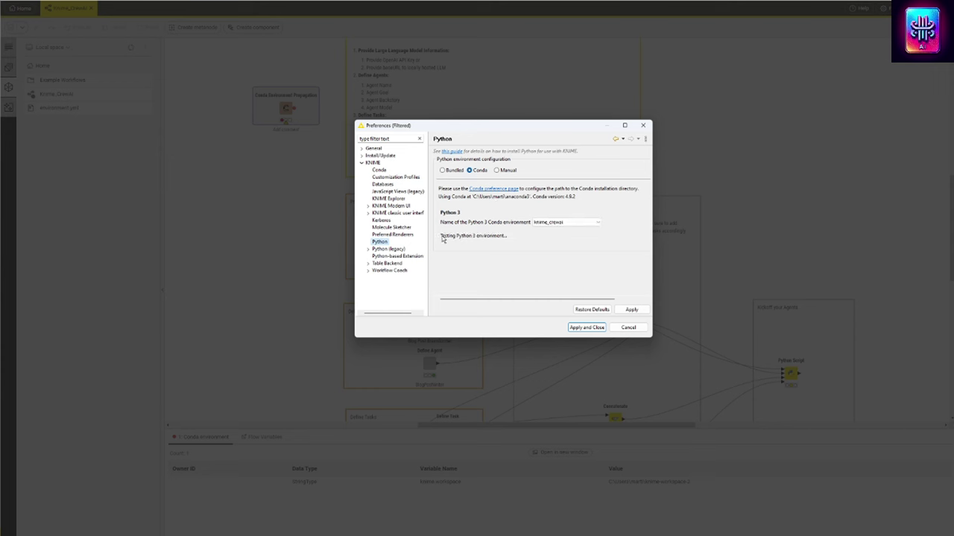
pyautogui.click(597, 223)
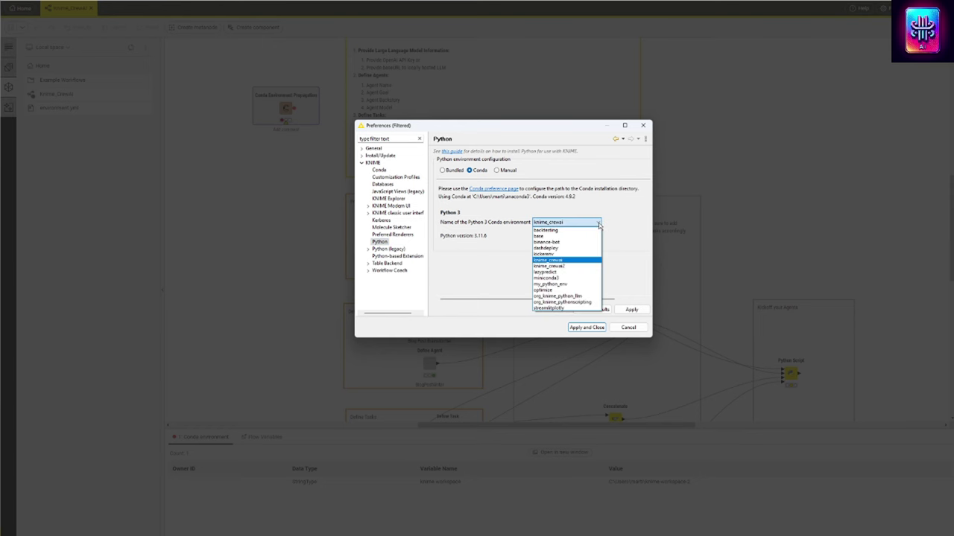
pyautogui.click(560, 260)
pyautogui.click(581, 328)
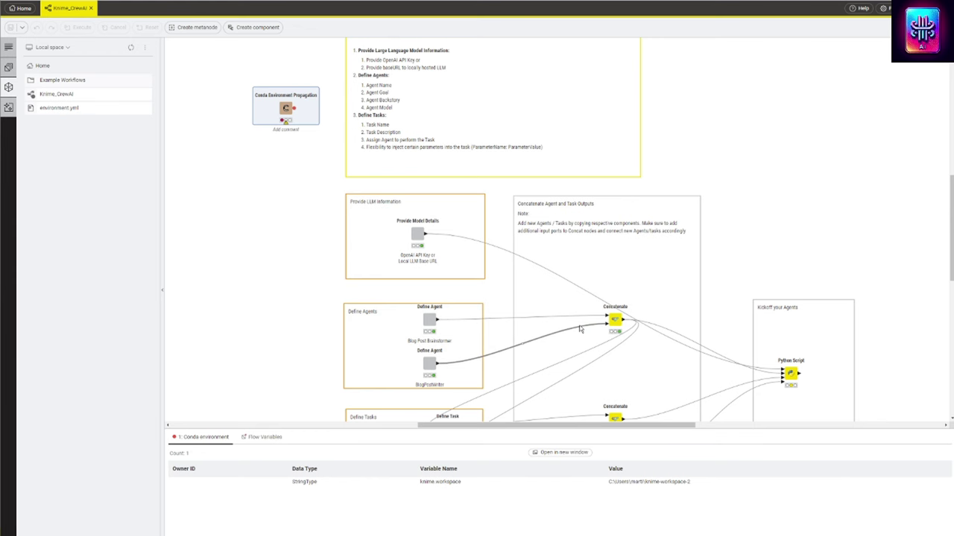